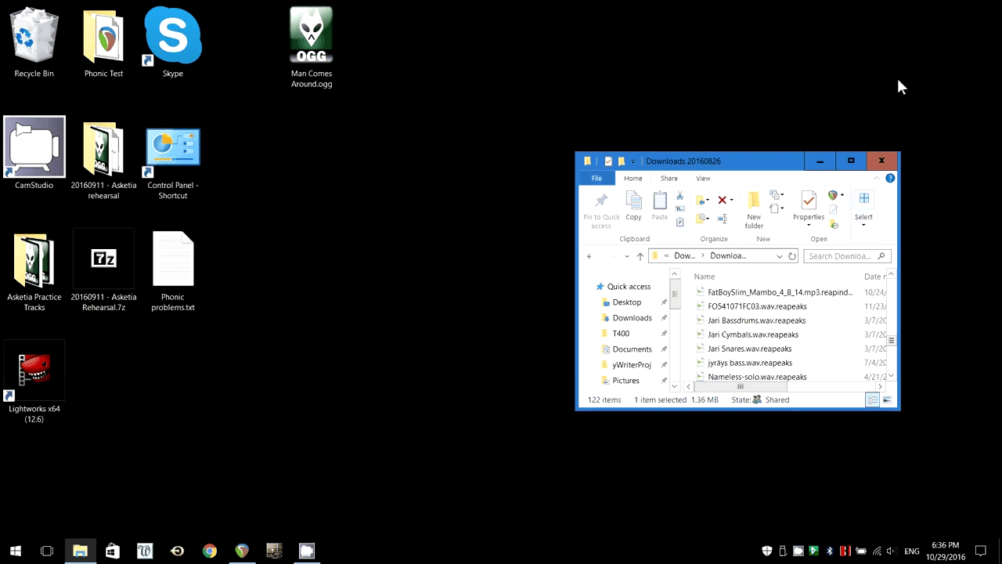
Step: Open 3rd-march-2016.rpp from the Downloads 20160826 folder in REAPER, dismiss the missing-effects warning and maximize the window
double_click(779, 154)
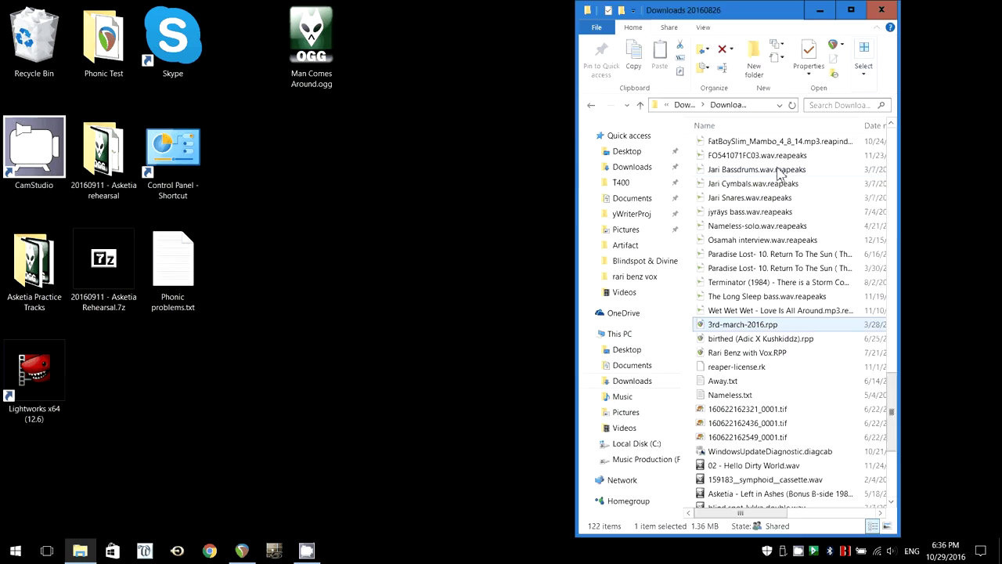
double_click(736, 325)
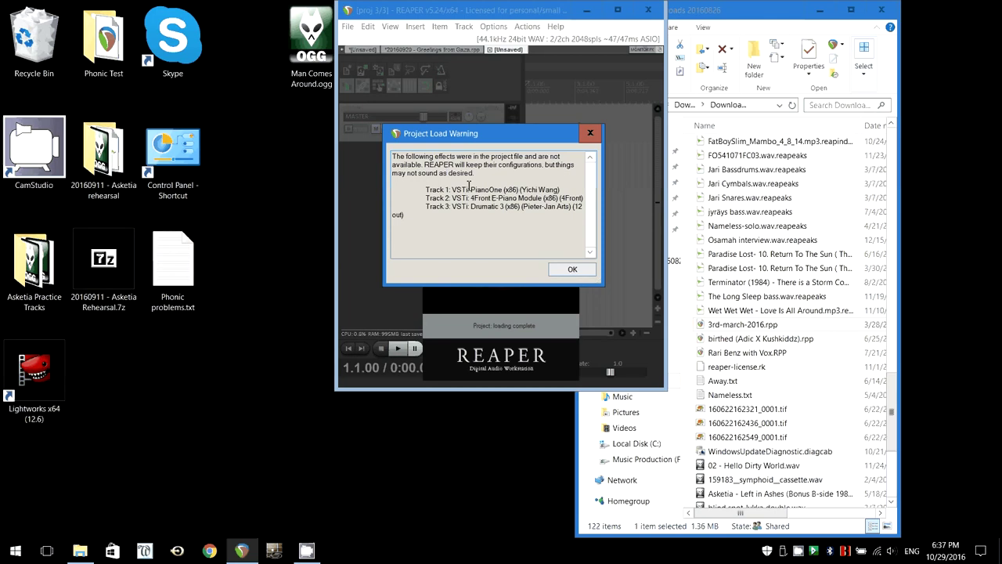
left_click(570, 270)
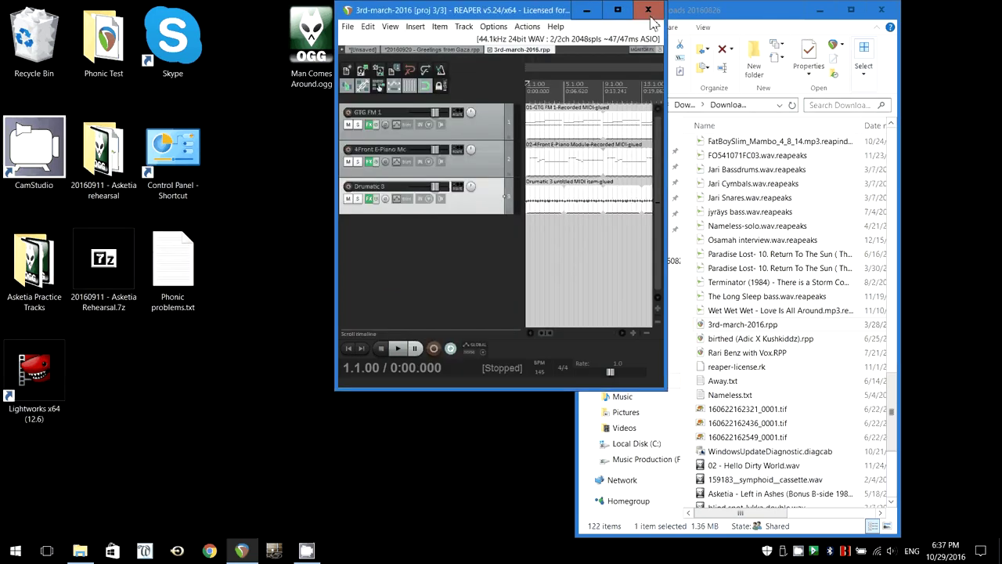
left_click(617, 9)
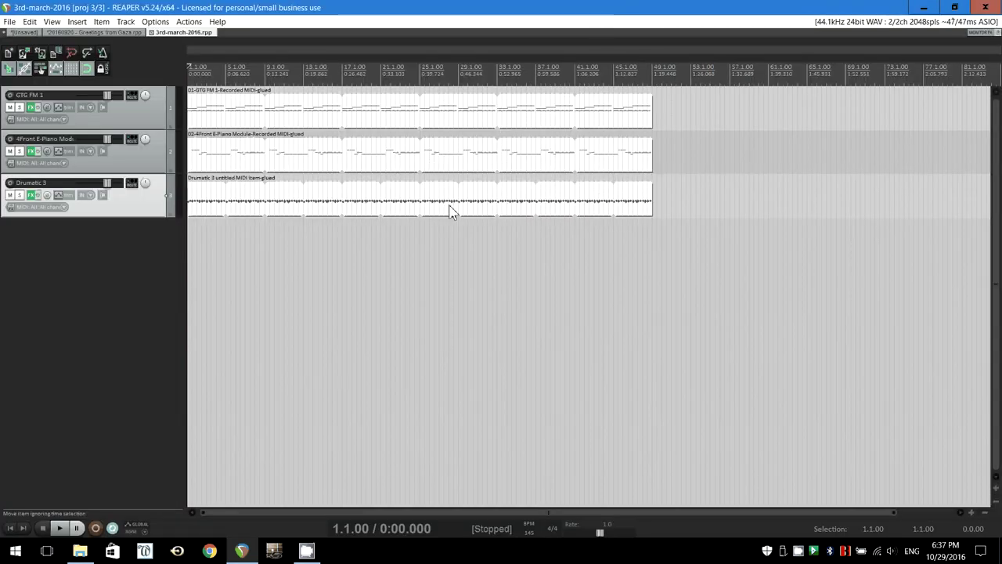
Step: Play the beginning of the 3rd-march-2016 project briefly, stop playback and close that project
key("space")
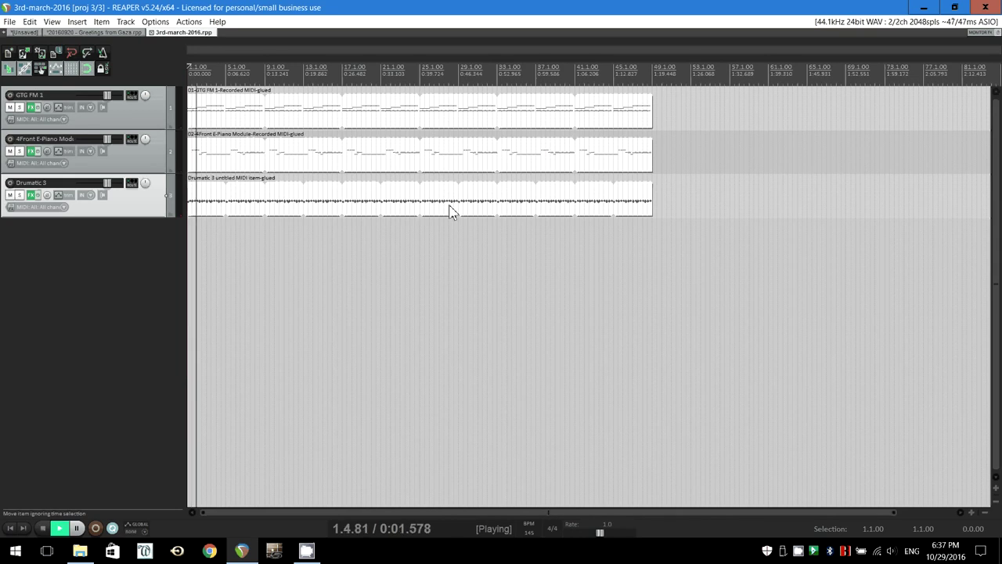
key("space")
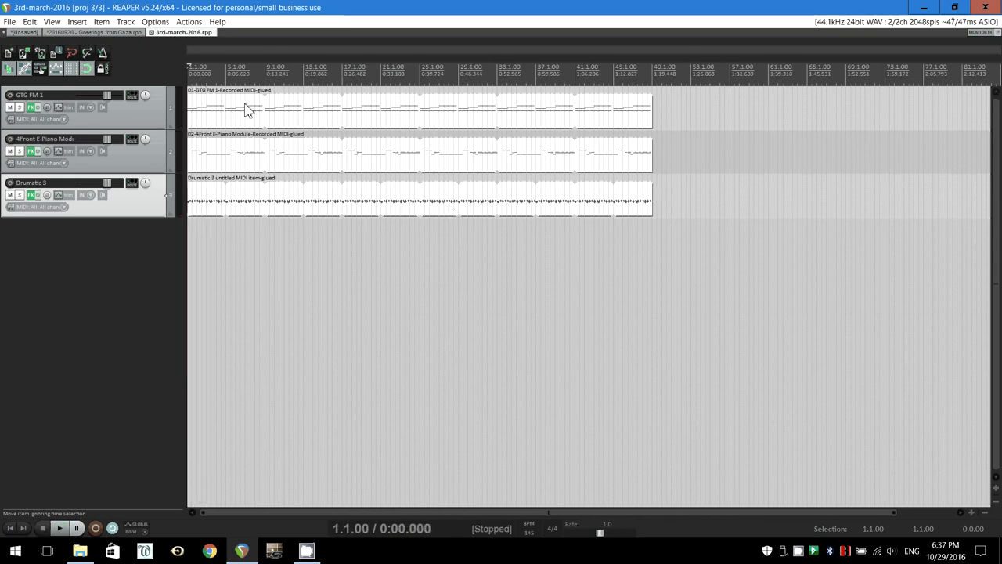
middle_click(180, 32)
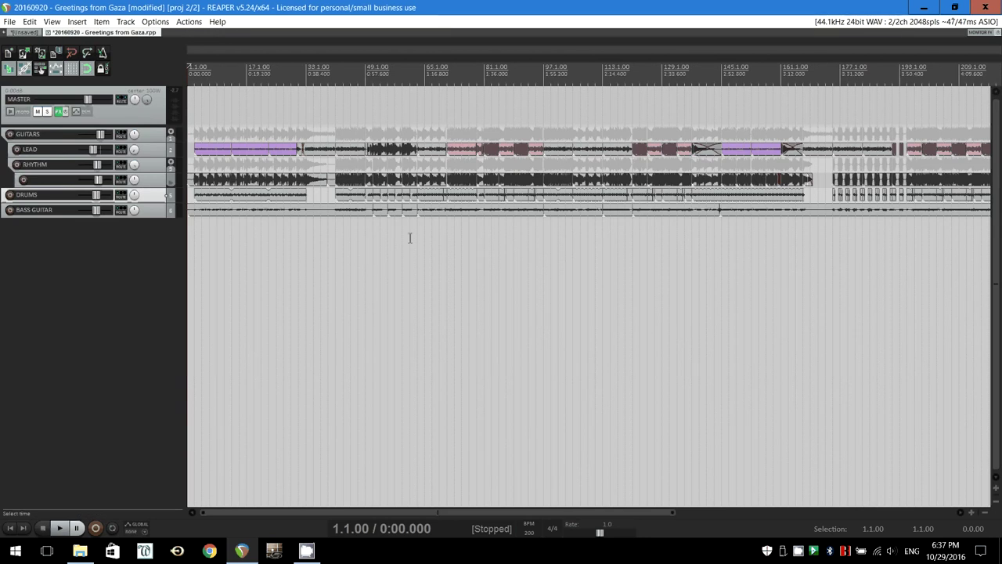
Step: Play the first few seconds of the Greetings from Gaza project and stop playback
key("space")
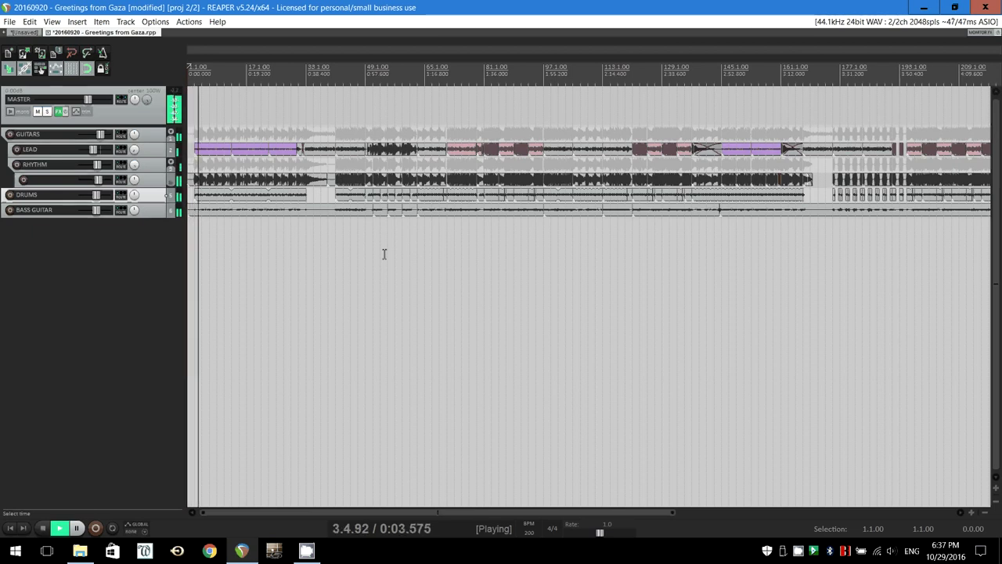
key("space")
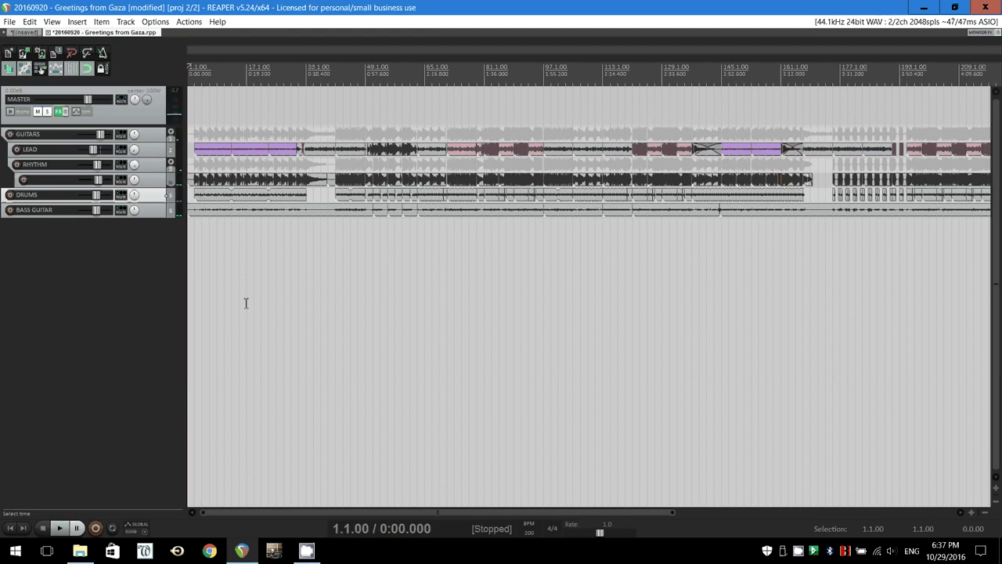
Step: Clear the track selection and select the LEAD, RHYTHM, DRUMS and BASS GUITAR tracks together
left_click(38, 270)
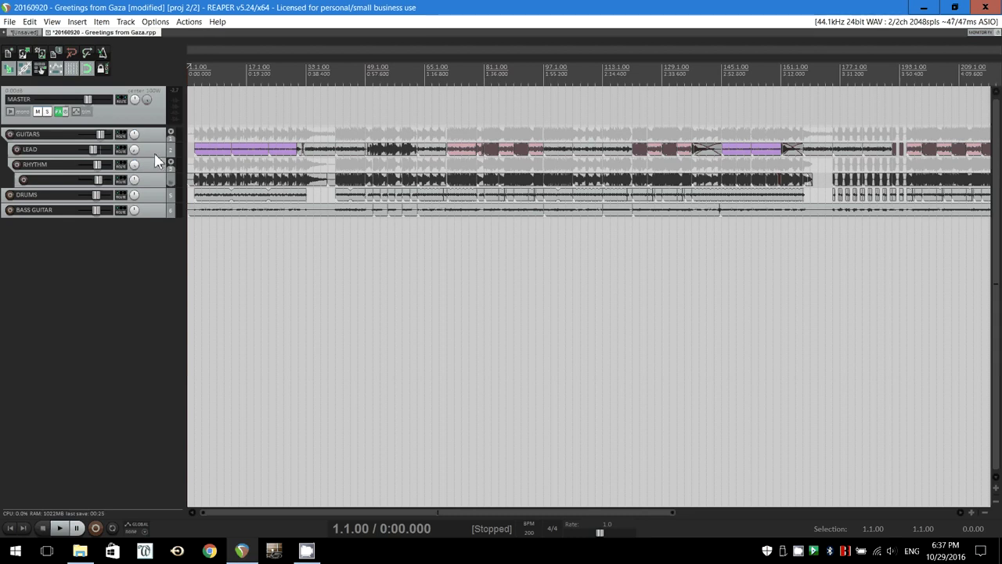
left_click(164, 171)
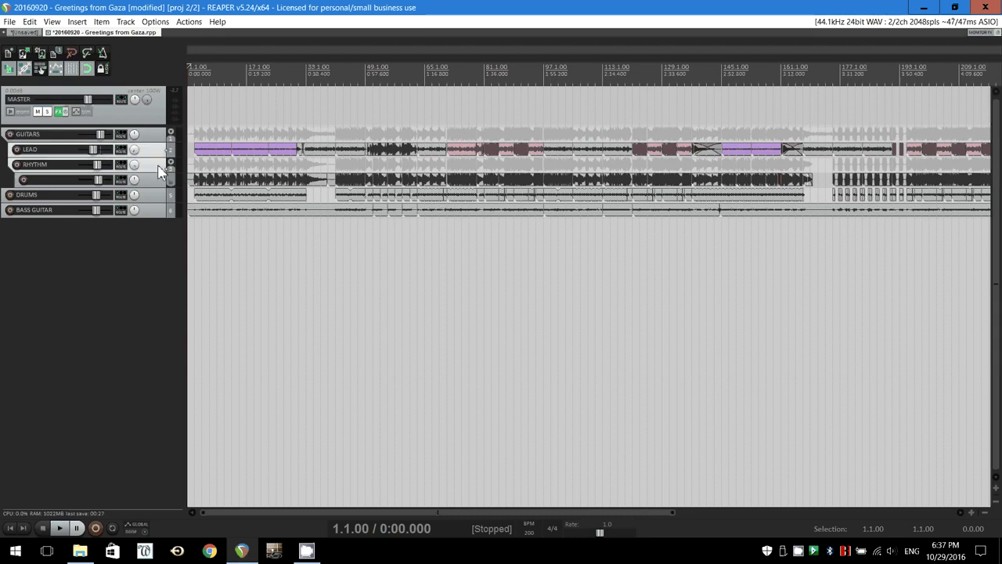
left_click_drag(160, 217, 158, 223)
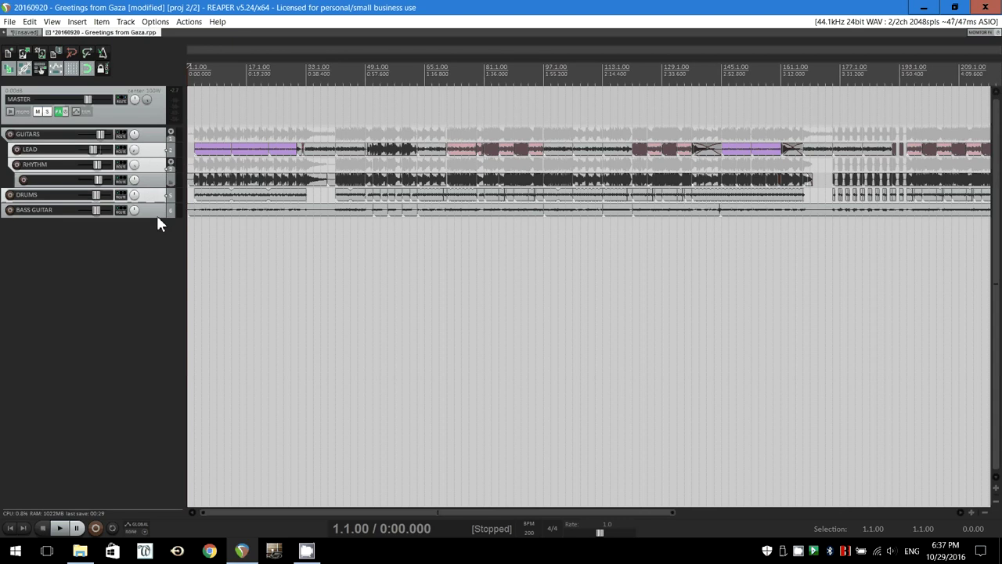
left_click(154, 217, "ctrl")
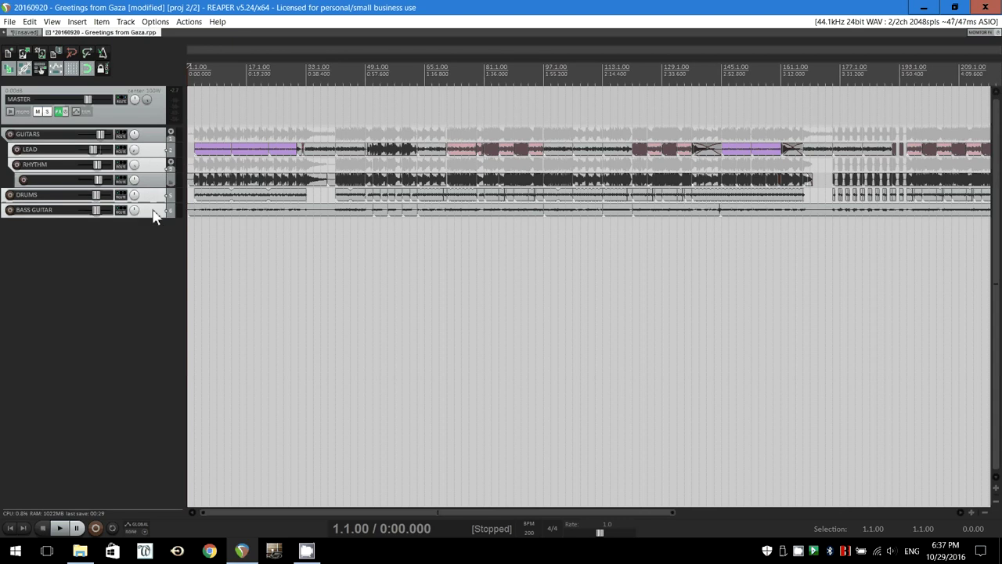
Step: Open the render settings, set the source to Stems (selected tracks) and keep the bounds at Entire project
left_click(10, 22)
left_click(77, 190)
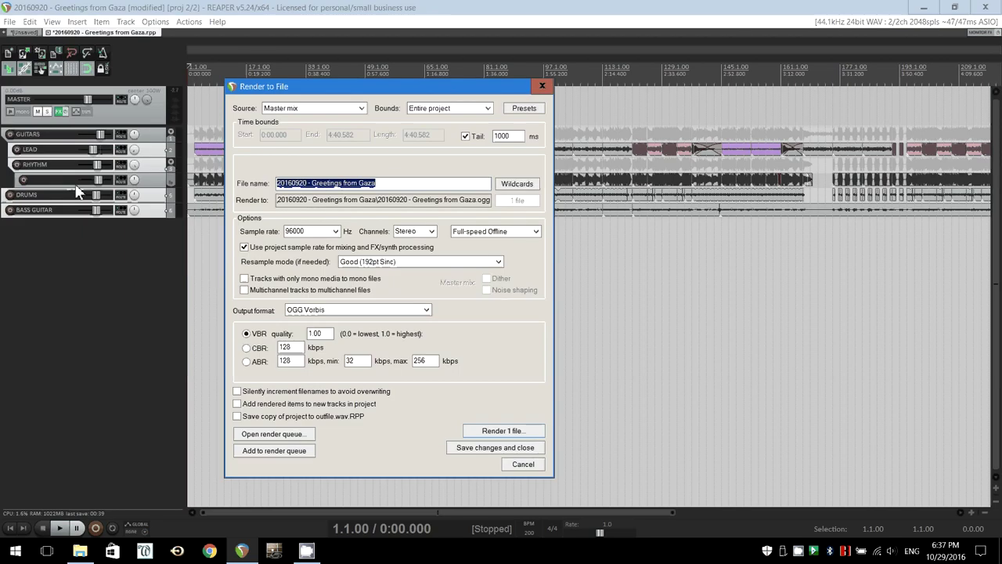
left_click(331, 111)
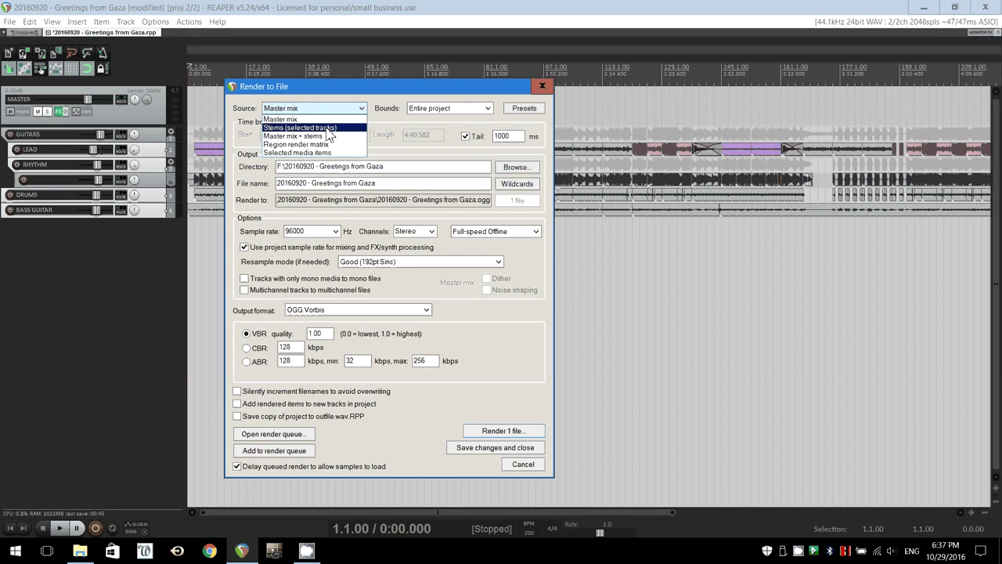
left_click(327, 129)
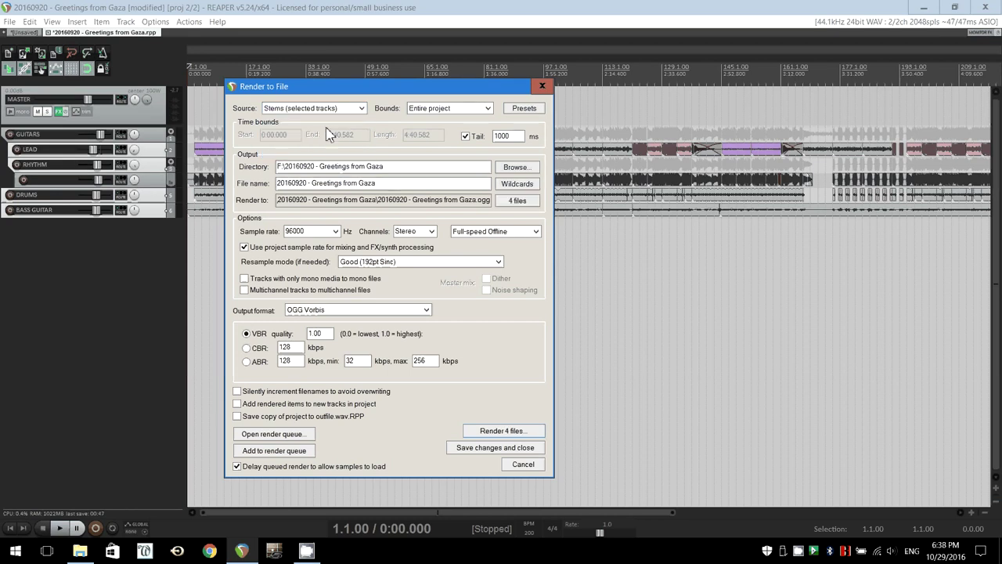
left_click(472, 116)
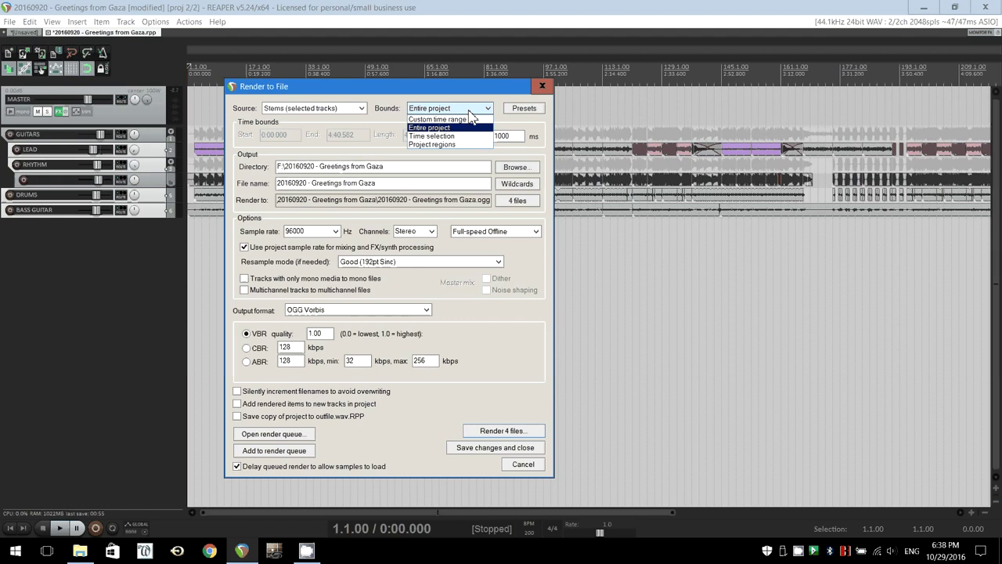
left_click(469, 111)
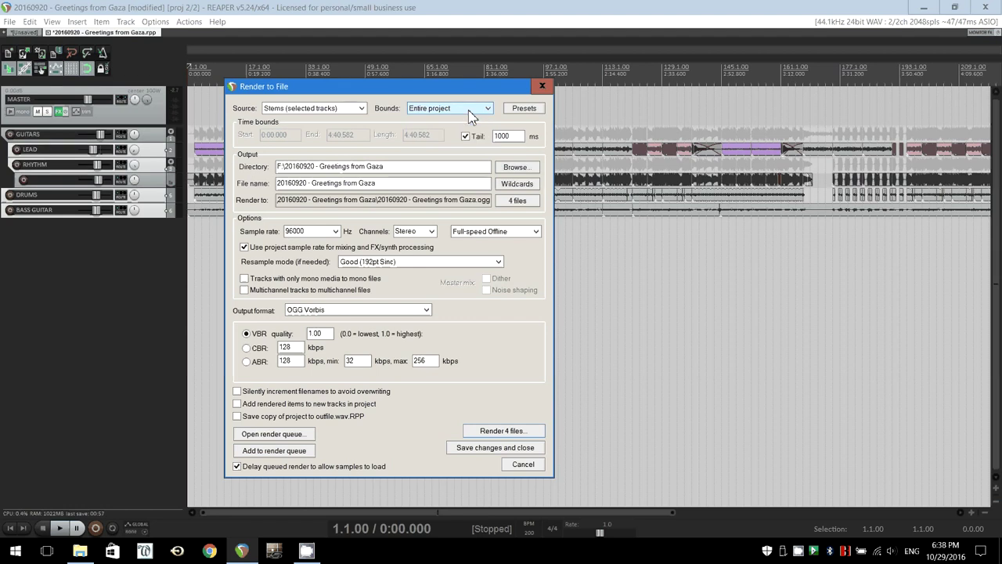
Step: Try to save the render output into the Greeting to Gaza - stems folder, without replacing the existing OGG file
left_click(514, 169)
left_click(531, 194)
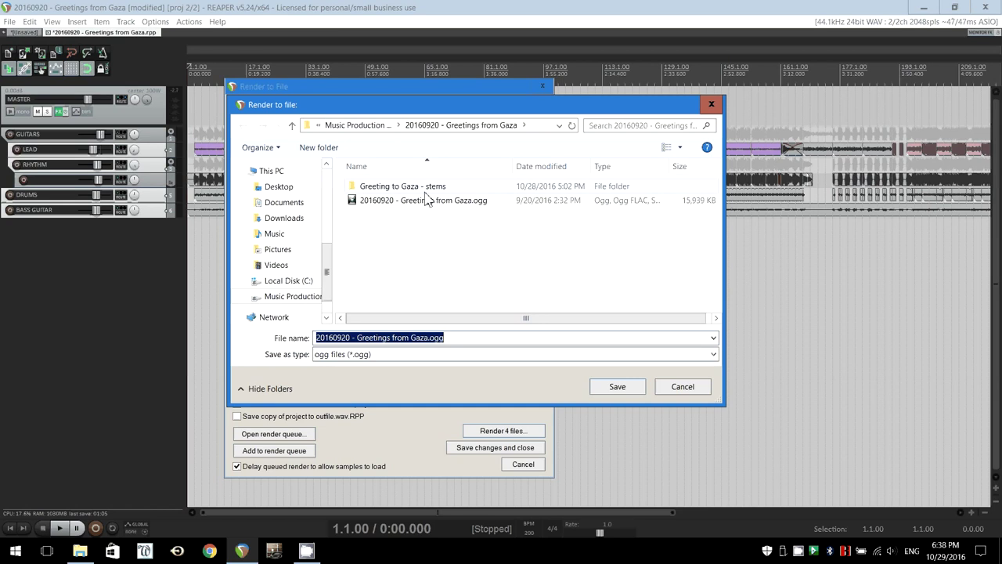
left_click(483, 291)
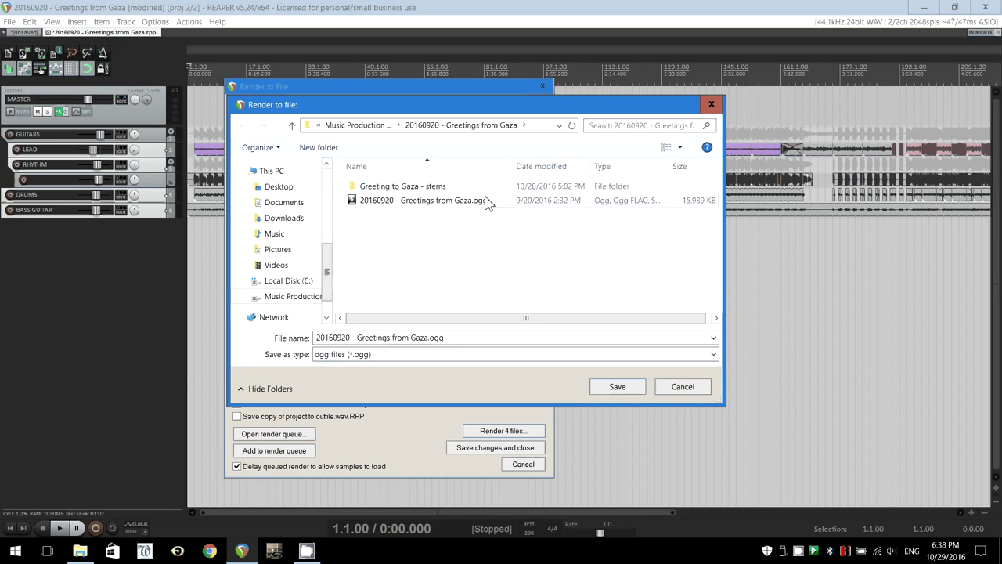
double_click(429, 186)
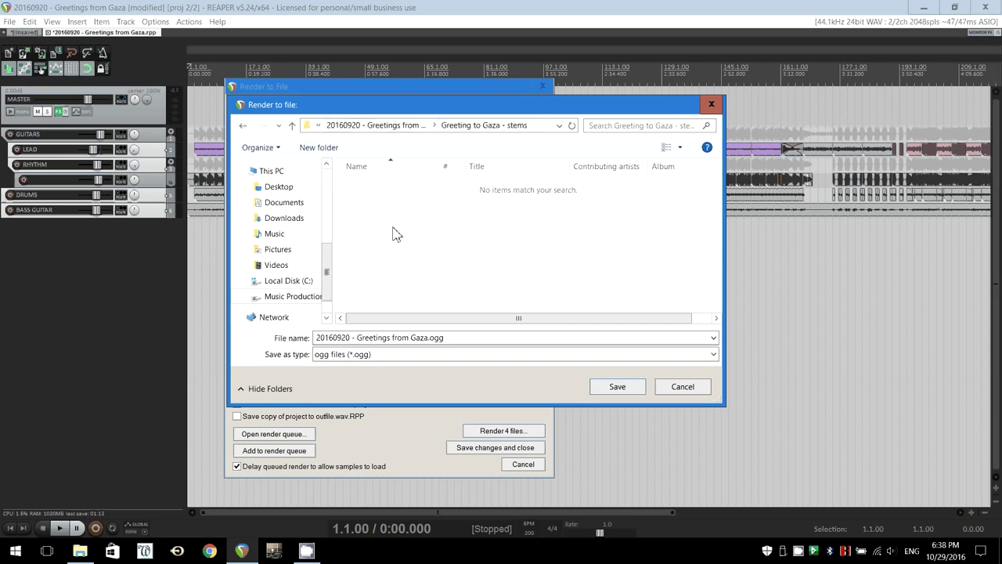
left_click(630, 386)
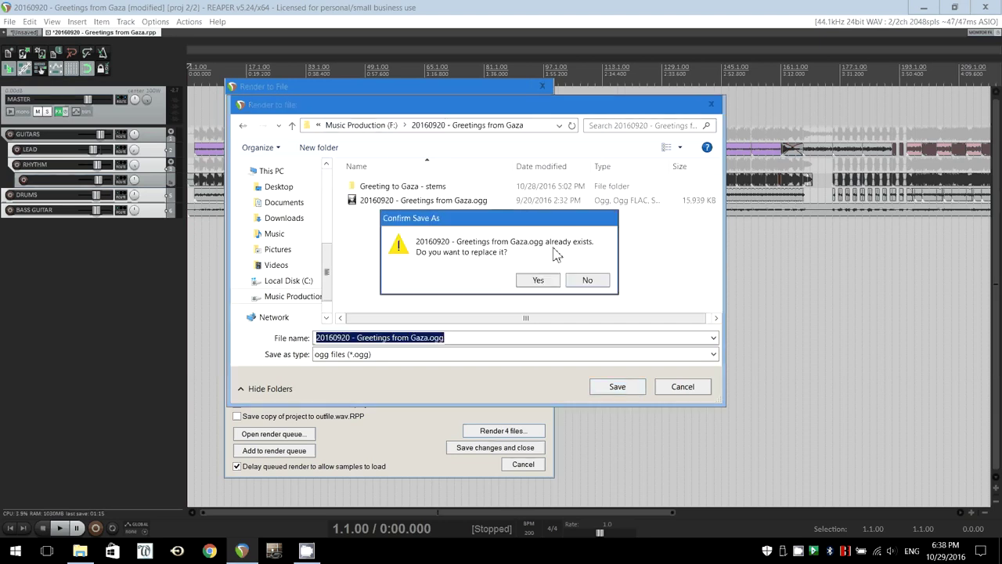
left_click(588, 280)
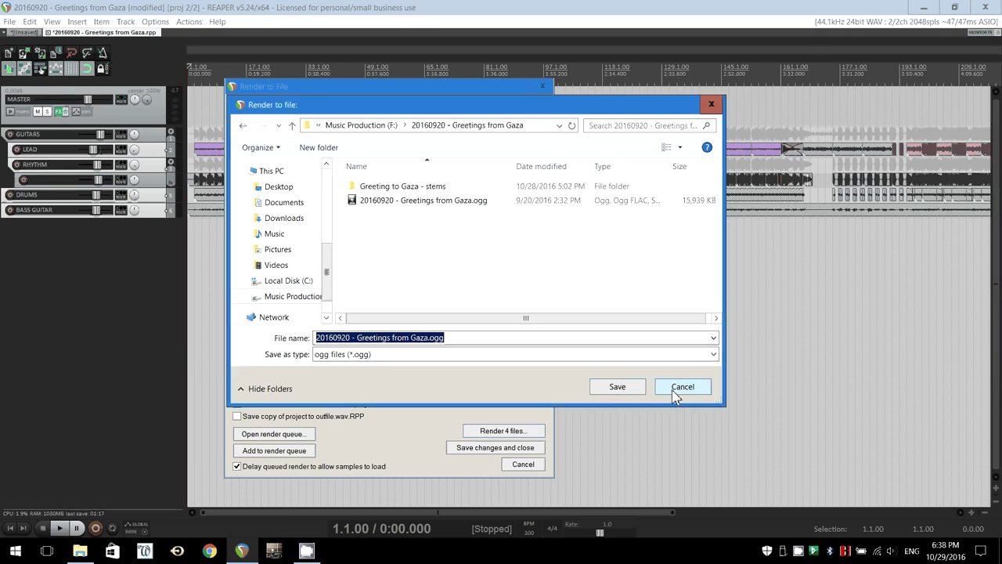
left_click(675, 391)
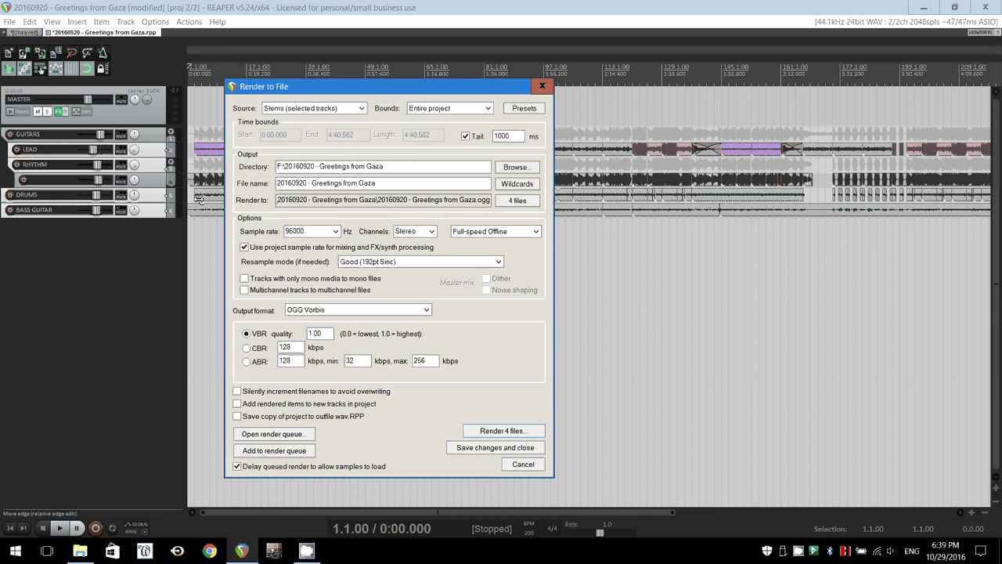
Step: Set the output format to WAV and the resample mode to Extreme HQ (768pt HQ Sinc), and cancel the render
left_click(420, 263)
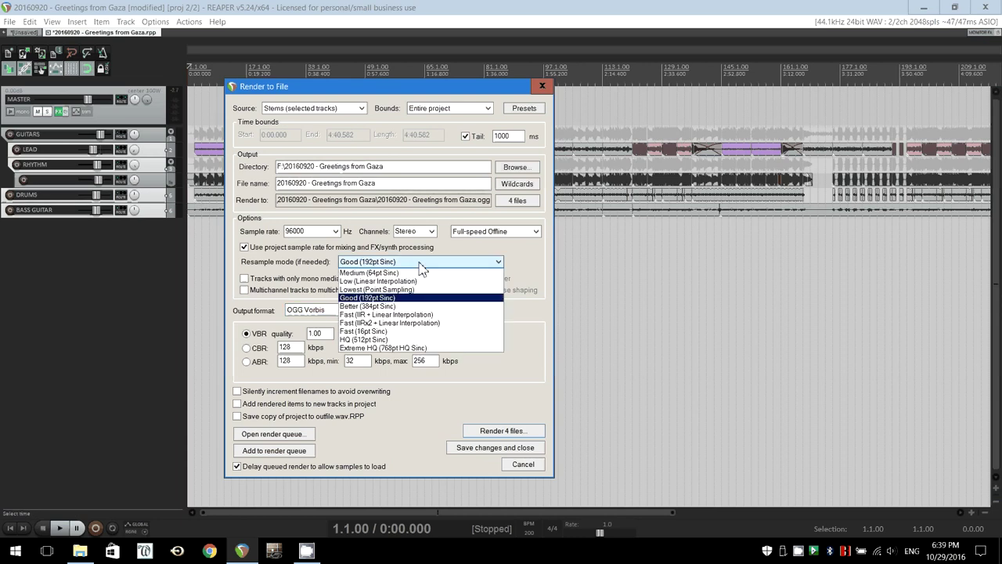
left_click(420, 263)
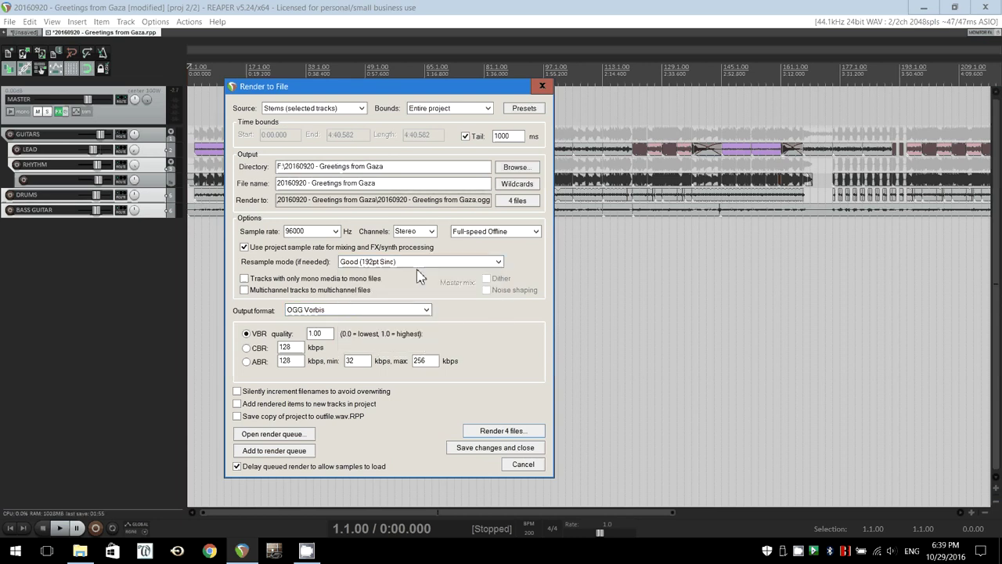
left_click(417, 311)
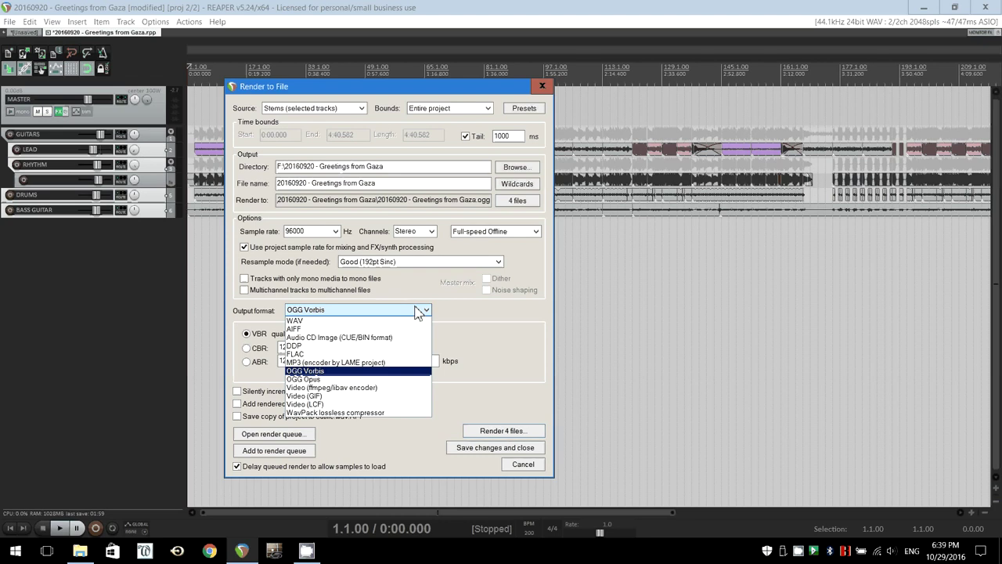
left_click(413, 321)
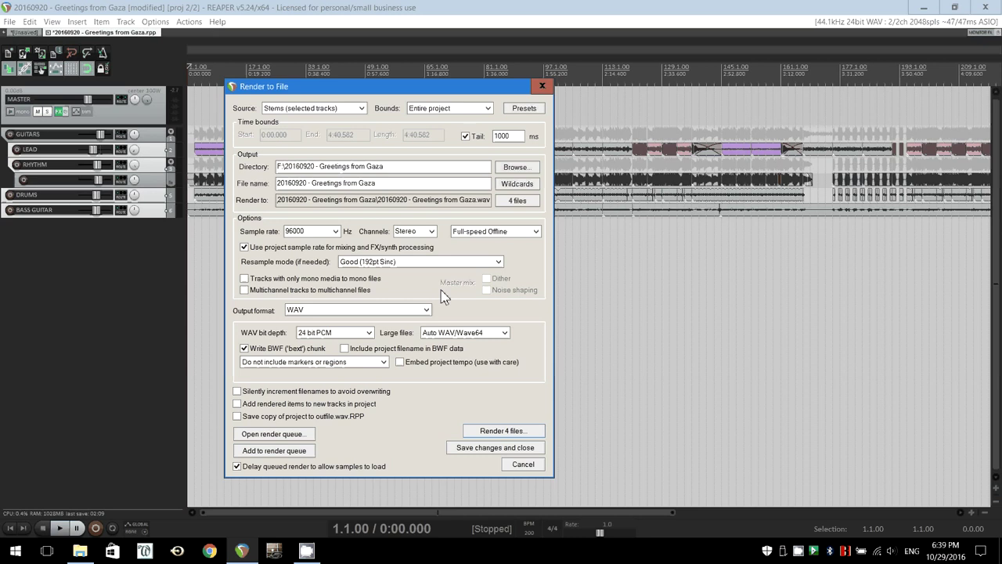
left_click(459, 263)
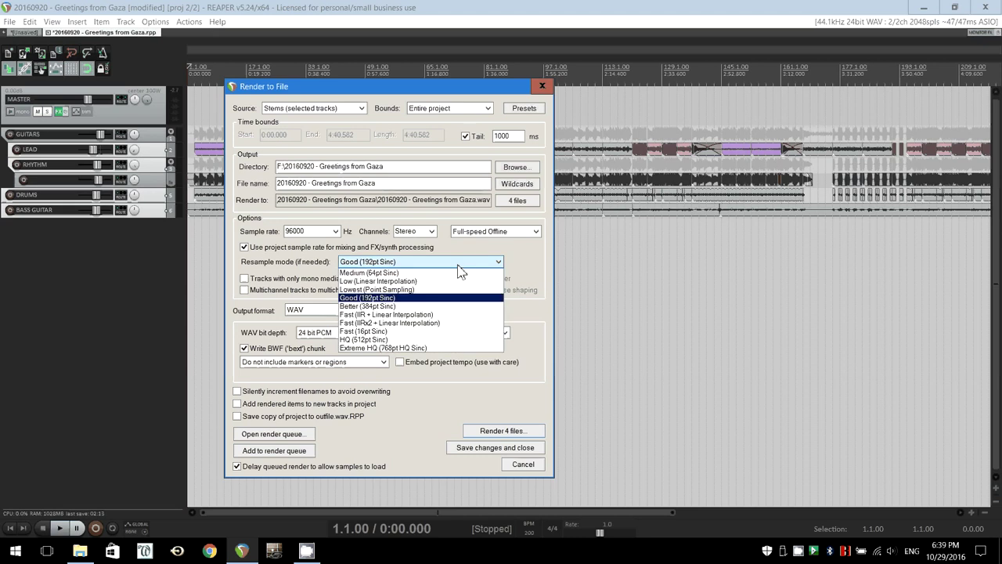
left_click(438, 349)
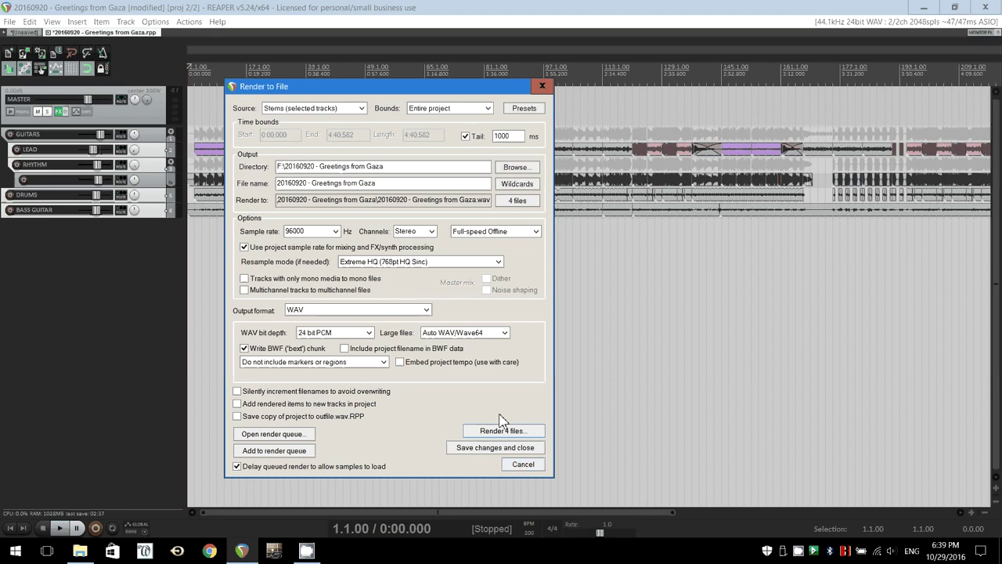
left_click(522, 463)
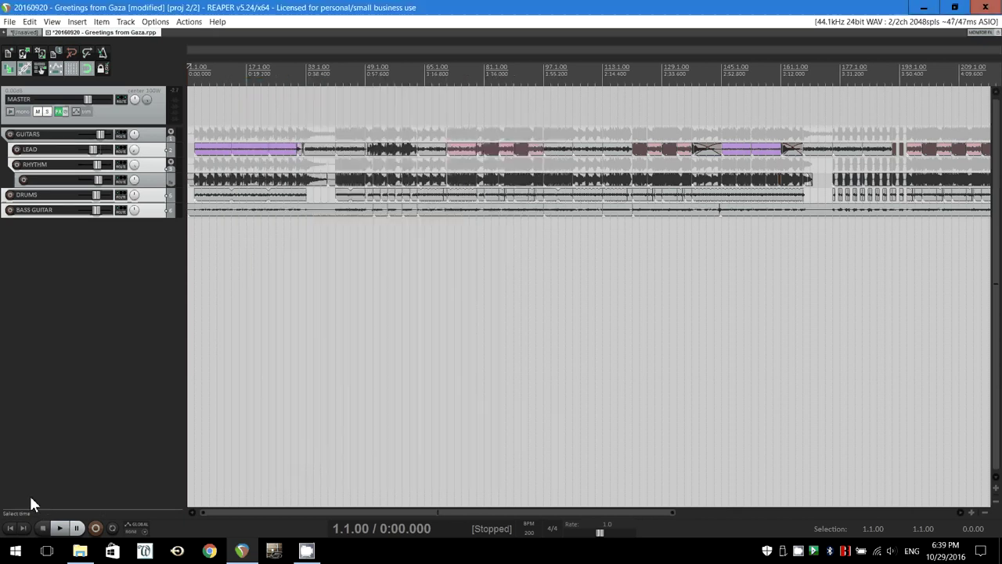
Step: Switch to File Explorer, open the 20160920 - Greetings from Gaza folder on Music Production (F:) and maximize the window
key("alt+Tab")
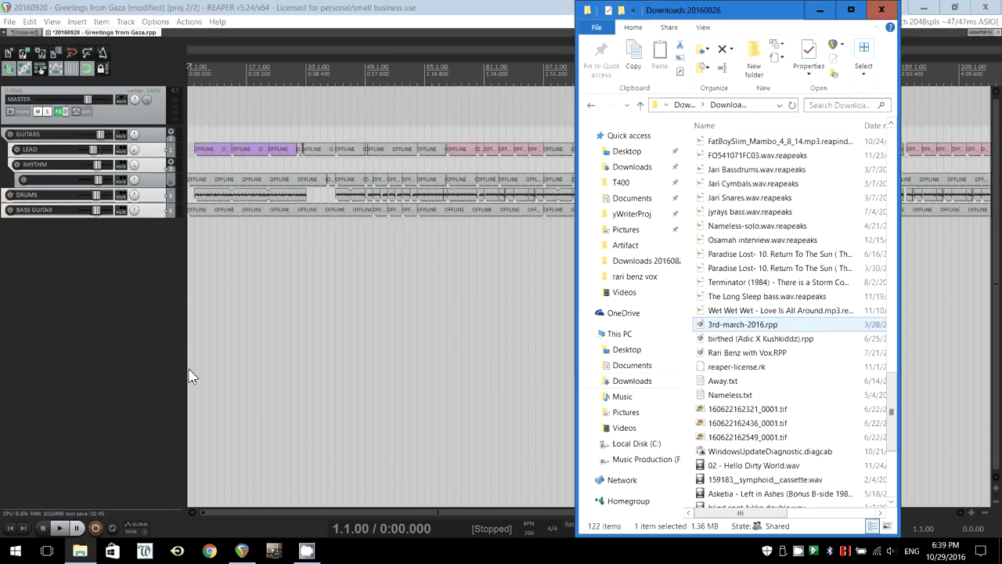
left_click(644, 459)
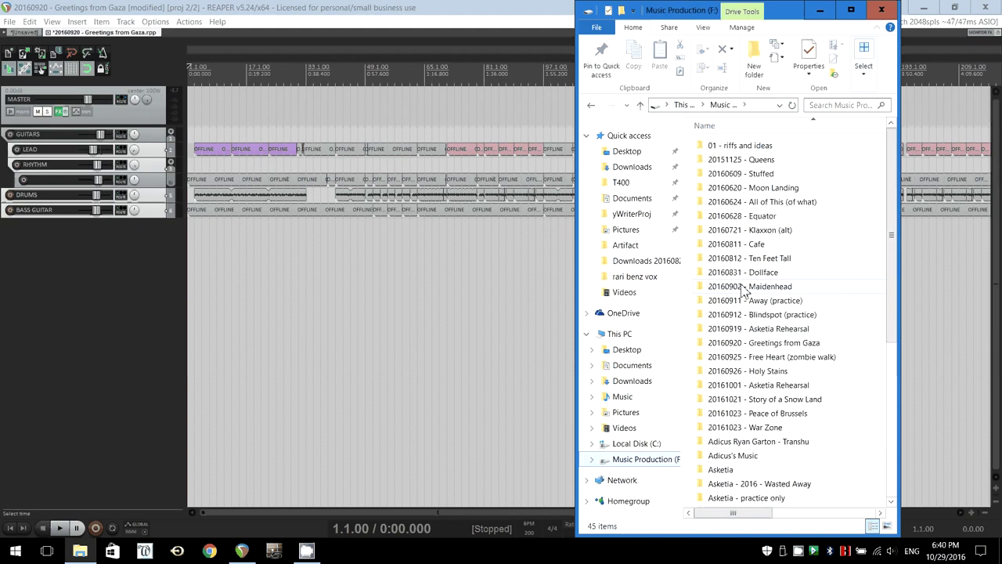
double_click(787, 343)
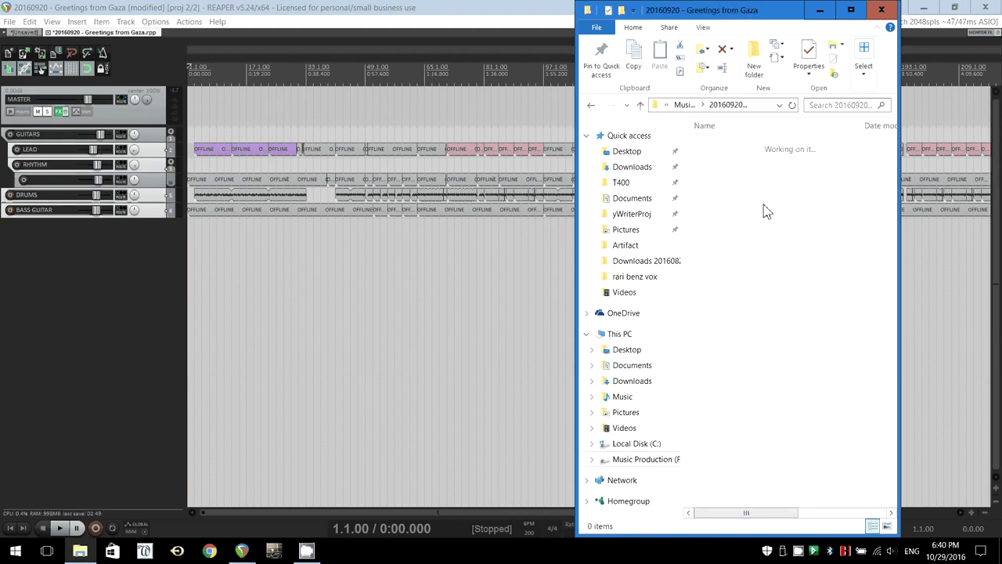
key("super+Up")
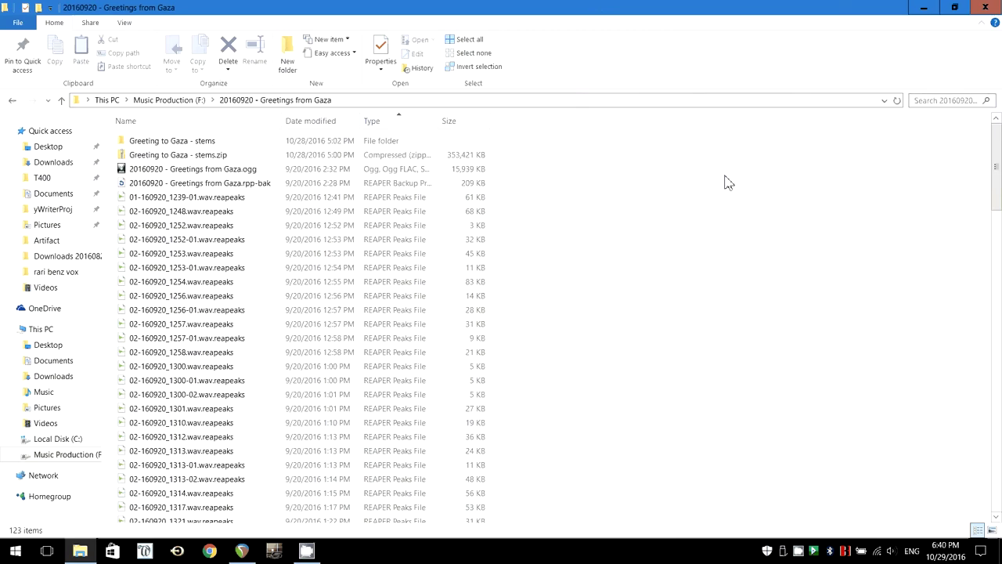
Step: Open the Greeting to Gaza - stems folder, add the Type column and sort the files by type
double_click(134, 138)
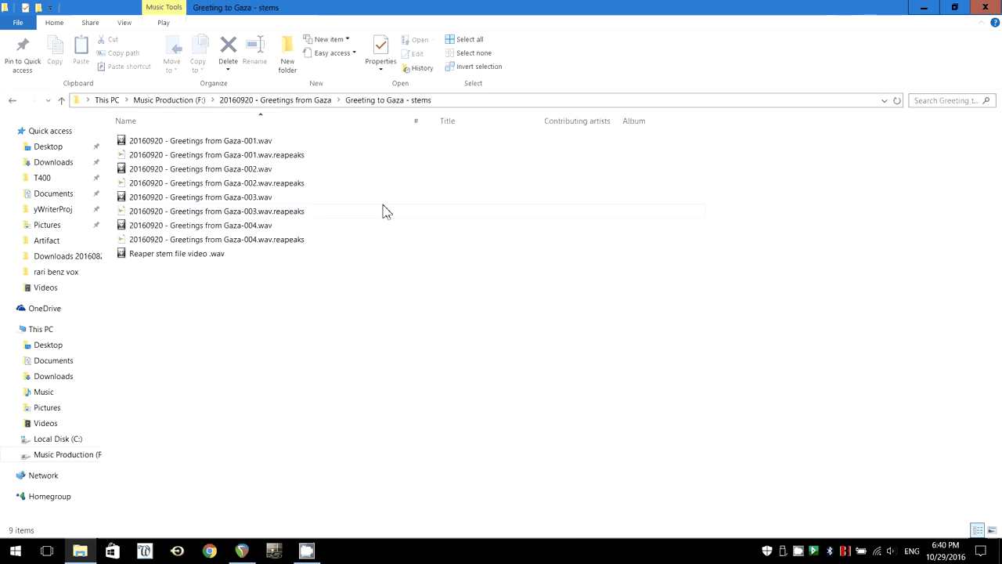
right_click(766, 125)
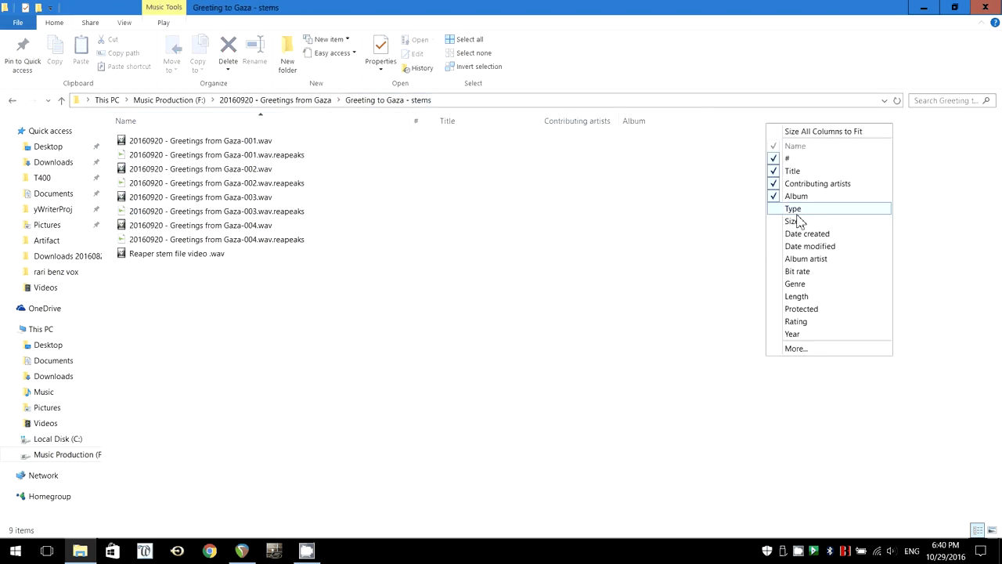
left_click(793, 208)
left_click(725, 121)
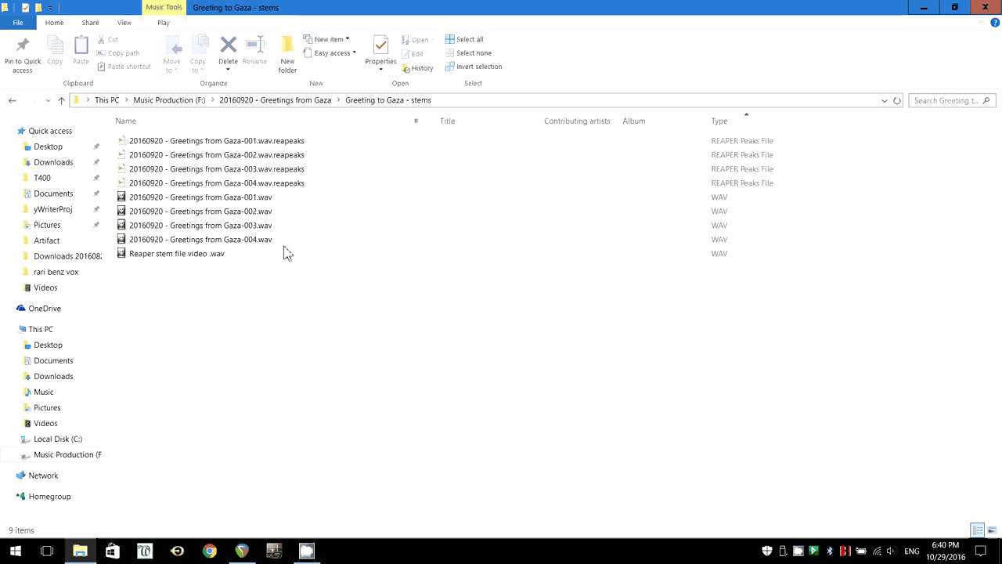
Step: Delete the four .wav.reapeaks files and Reaper stem file video .wav, leaving only the four numbered WAV stems
left_click(306, 182, "shift")
key("Delete")
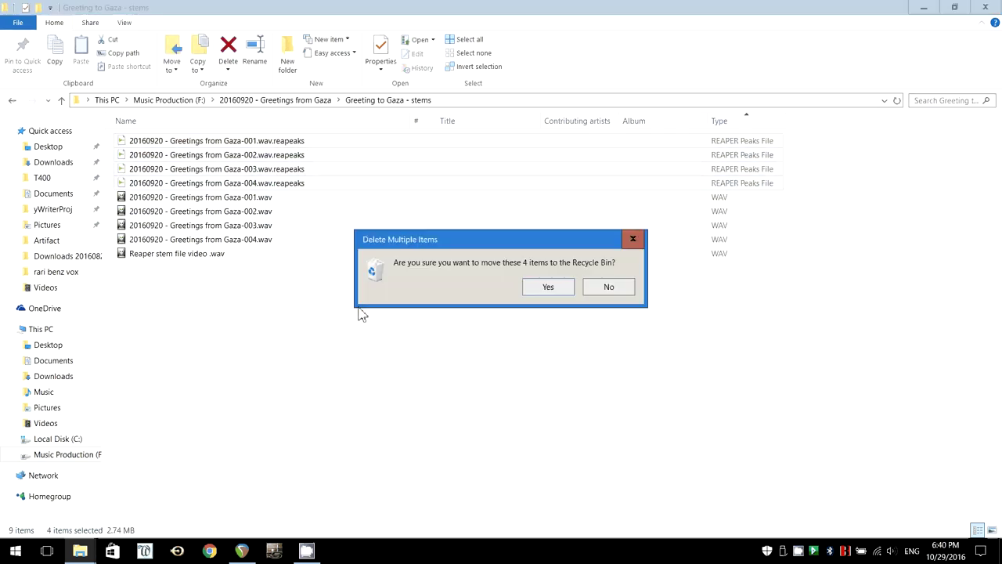
left_click(547, 288)
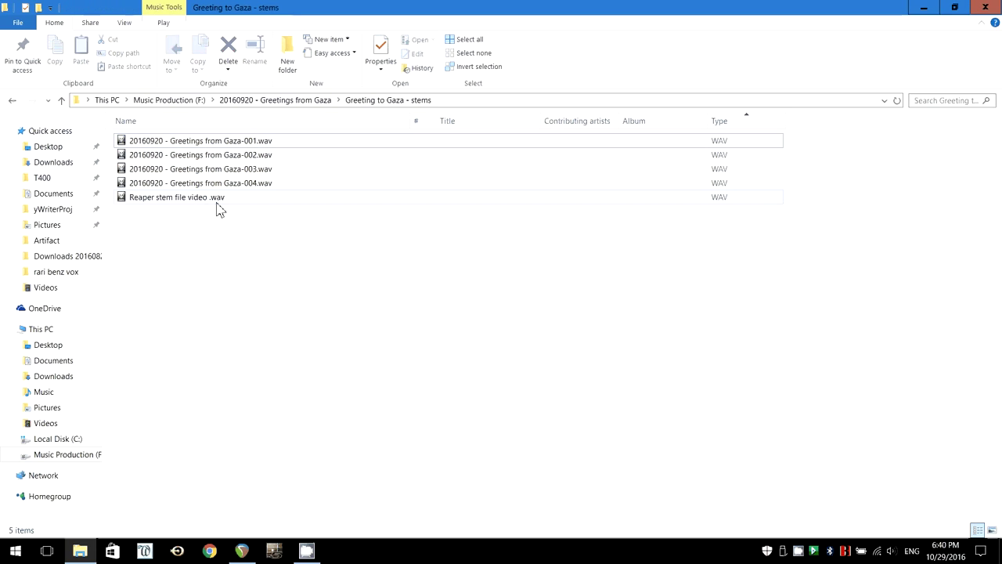
left_click(213, 198)
key("Delete")
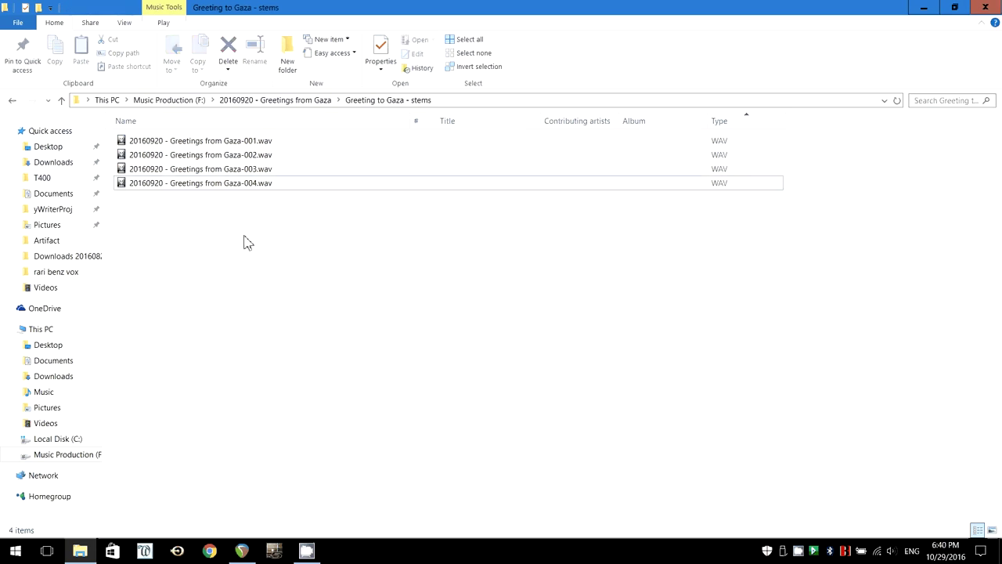
Step: Select all four WAV stems to check their total size, and select only 20160920 - Greetings from Gaza-001.wav
key("ctrl+a")
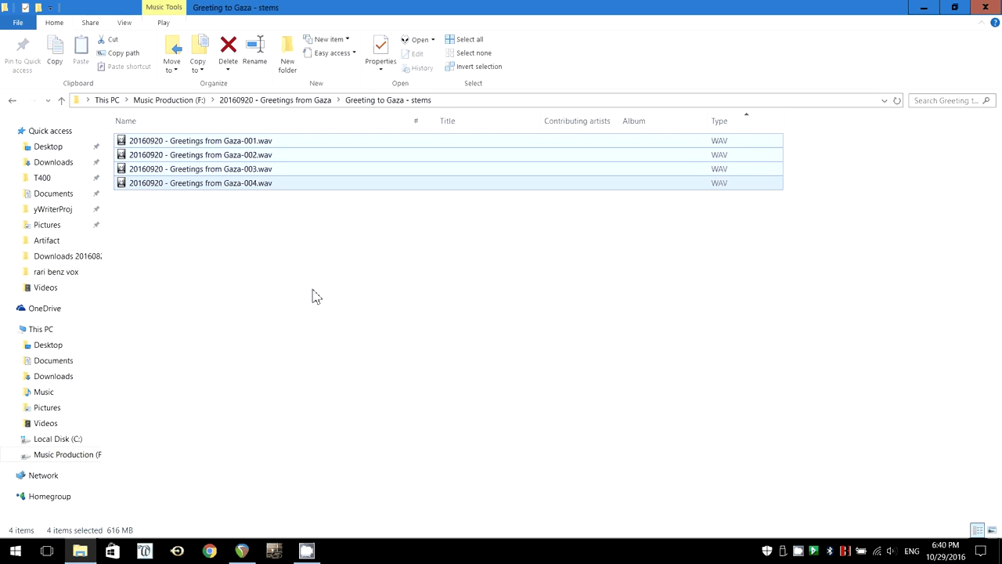
left_click(239, 193)
left_click(236, 147)
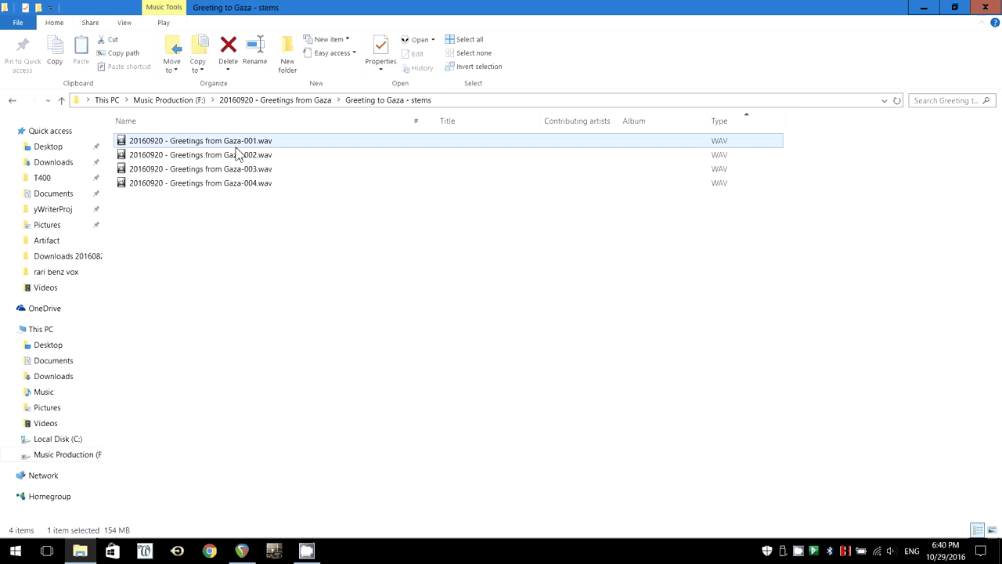
Step: Try to play 20160920 - Greetings from Gaza-001.wav in foobar2000, set its output device to Speakers (io|2), and close the player
double_click(269, 142)
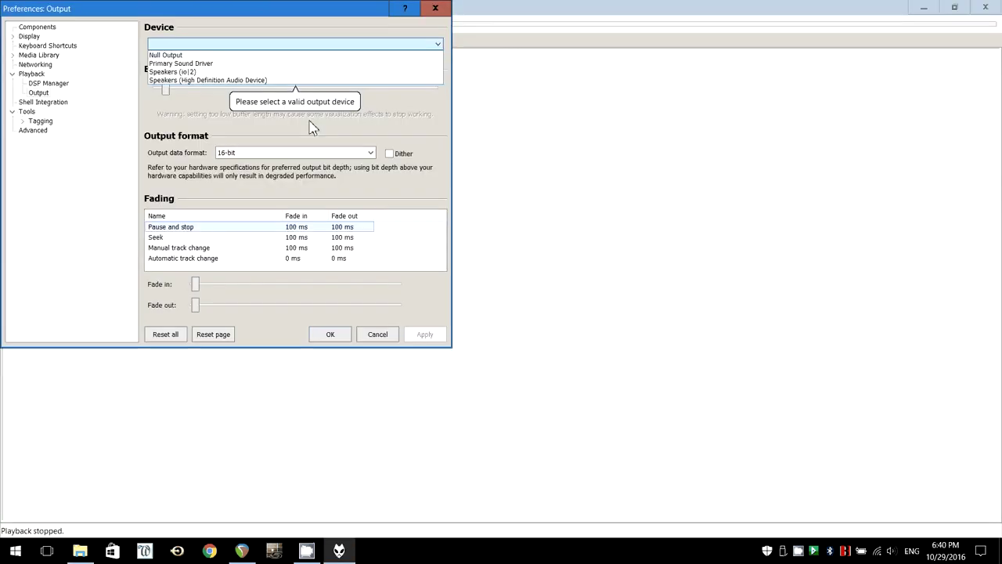
left_click(176, 71)
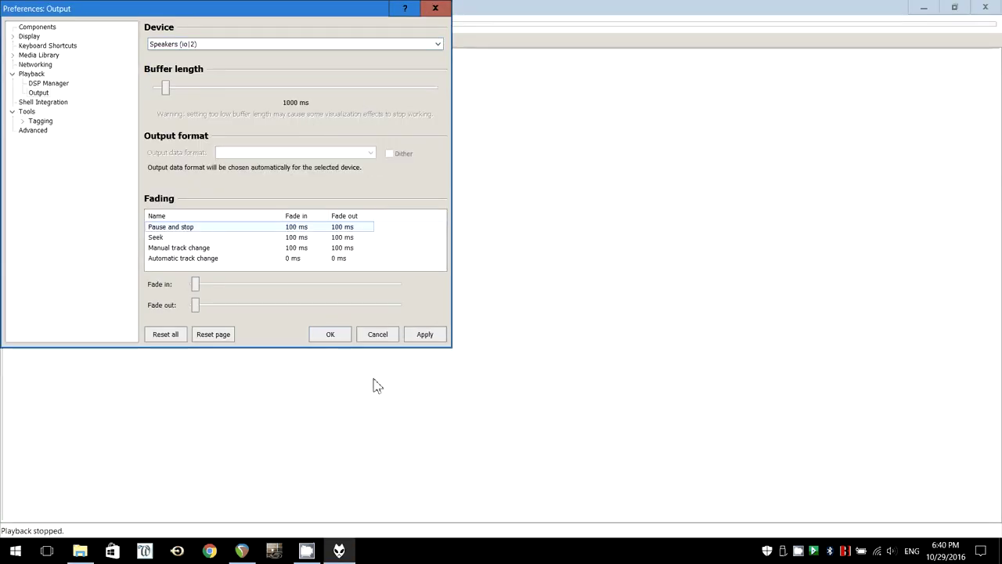
left_click(421, 337)
left_click(330, 334)
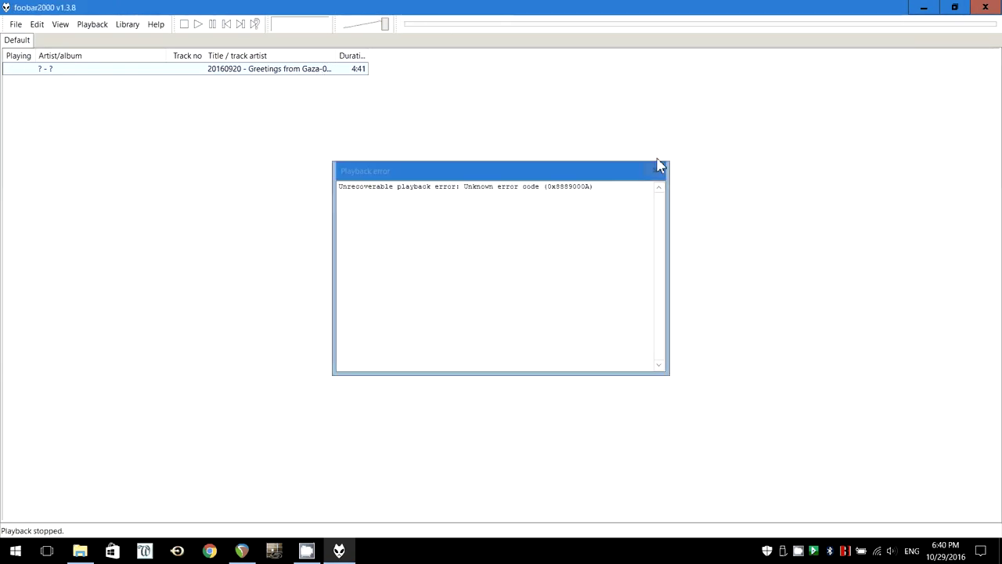
left_click(659, 166)
left_click(985, 7)
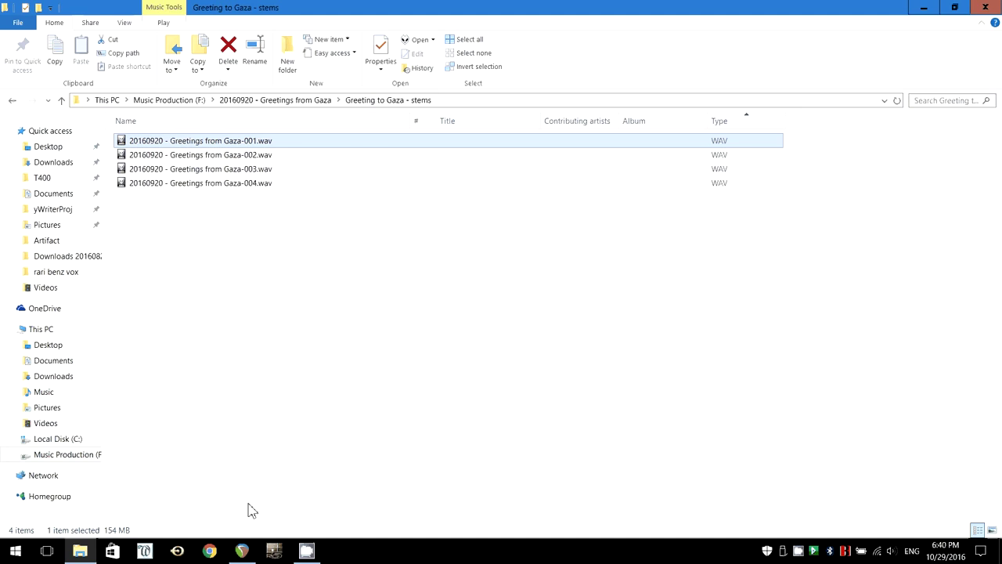
Step: Return to the 20160920 - Greetings from Gaza folder, start compressing the Greeting to Gaza - stems folder into a zip archive, and cancel it
left_click(283, 100)
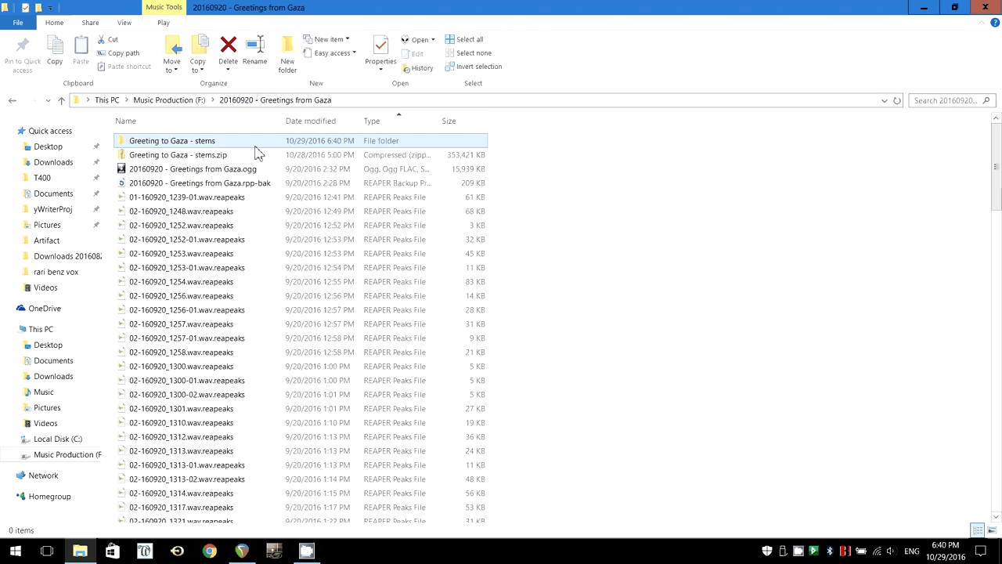
left_click(208, 142)
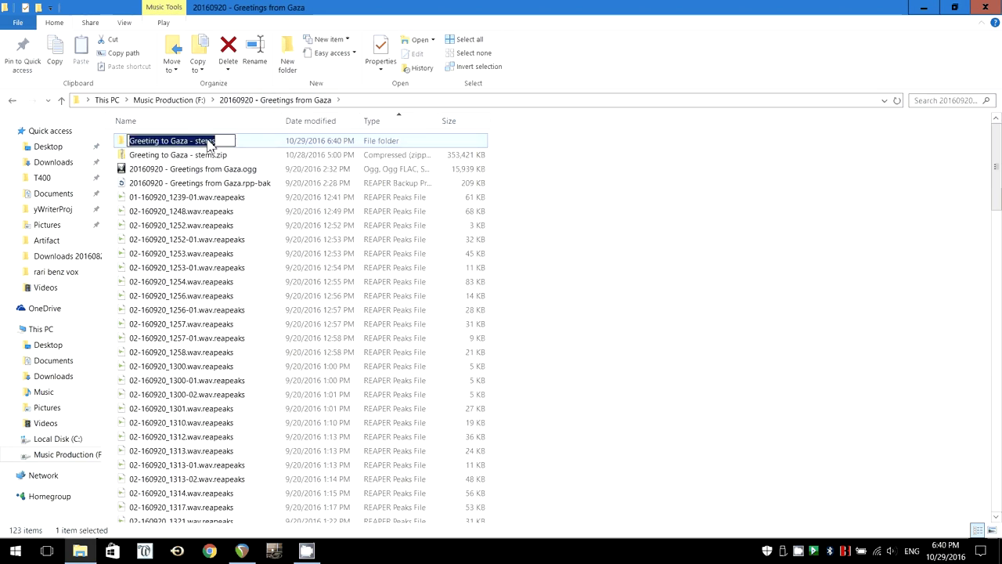
key("Return")
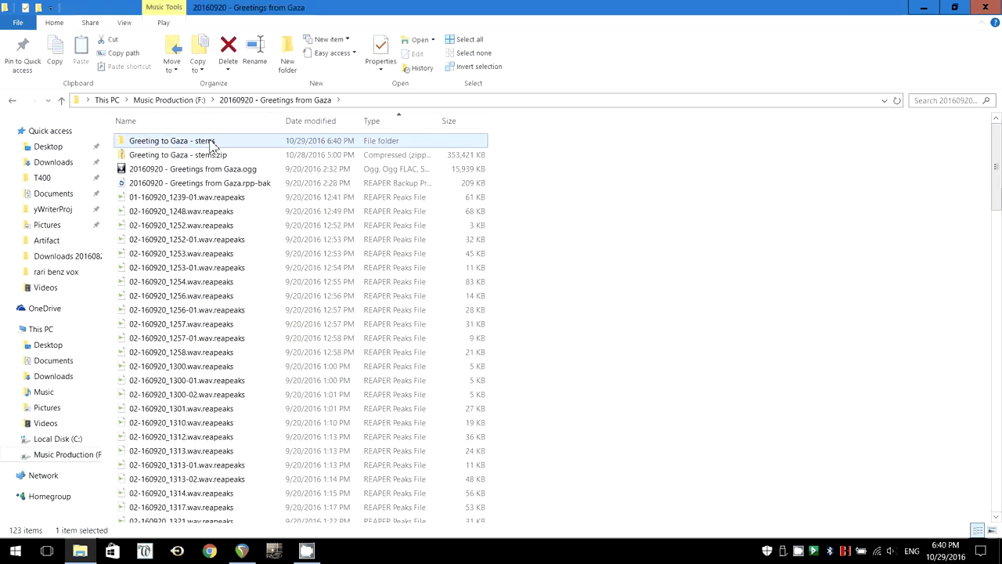
right_click(212, 141)
mouse_move(339, 398)
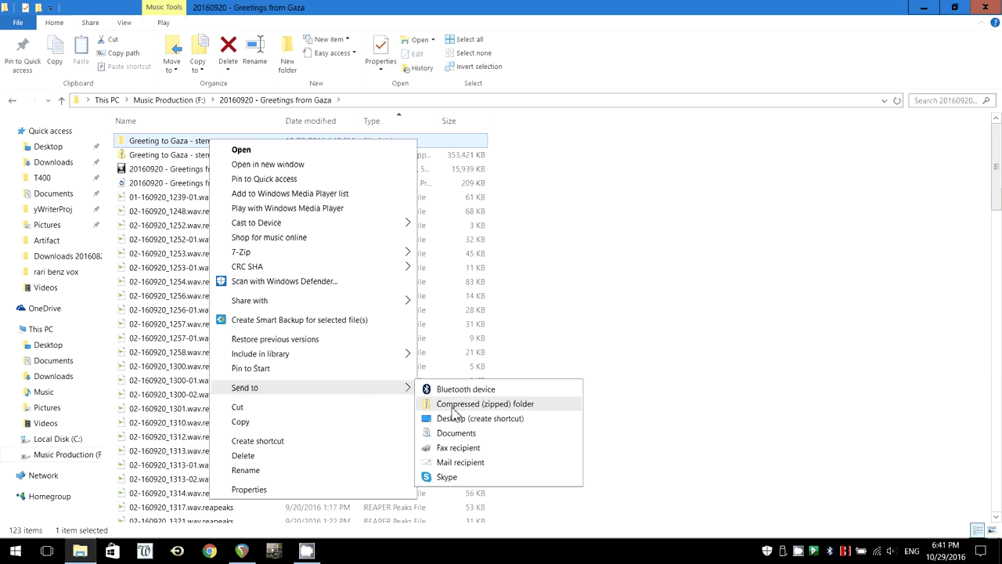
left_click(452, 405)
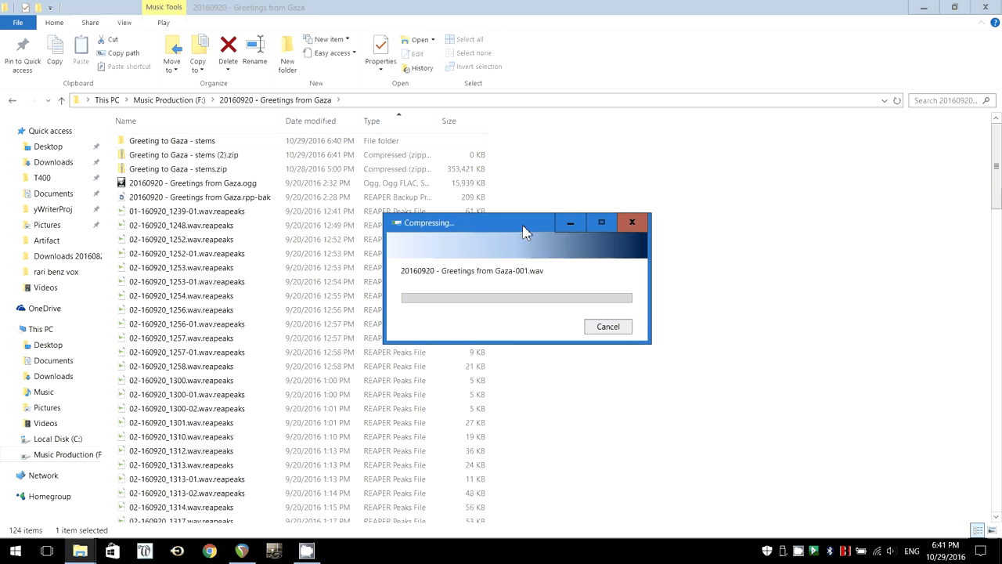
left_click(604, 328)
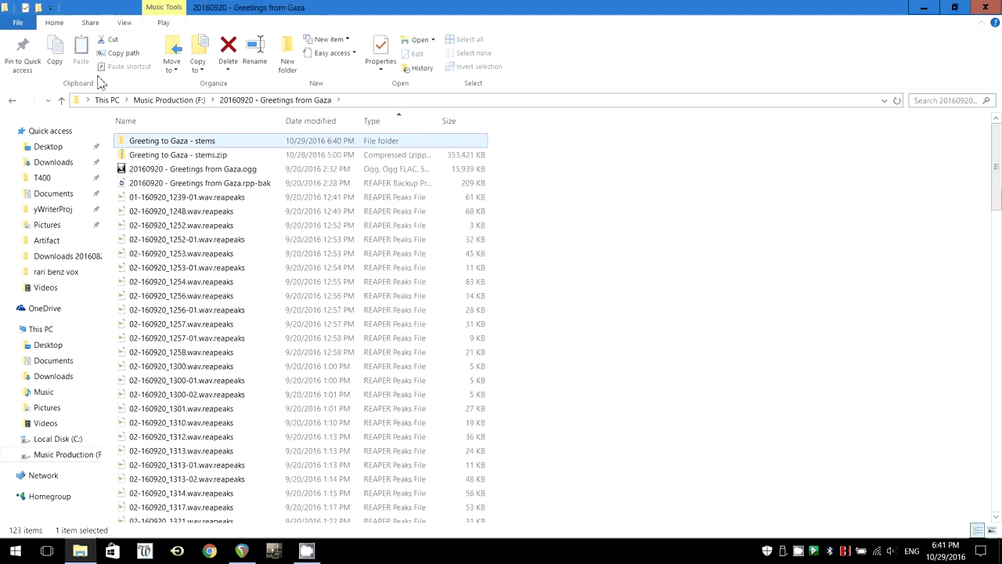
Step: Examine the WAV stems inside the existing Greeting to Gaza - stems.zip archive and return to the project folder
left_click(187, 155)
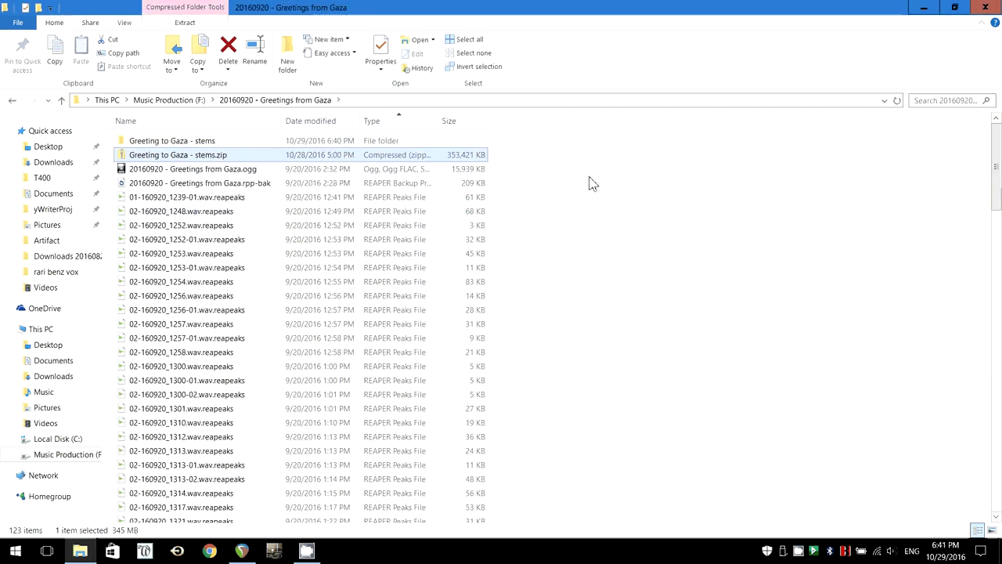
double_click(174, 156)
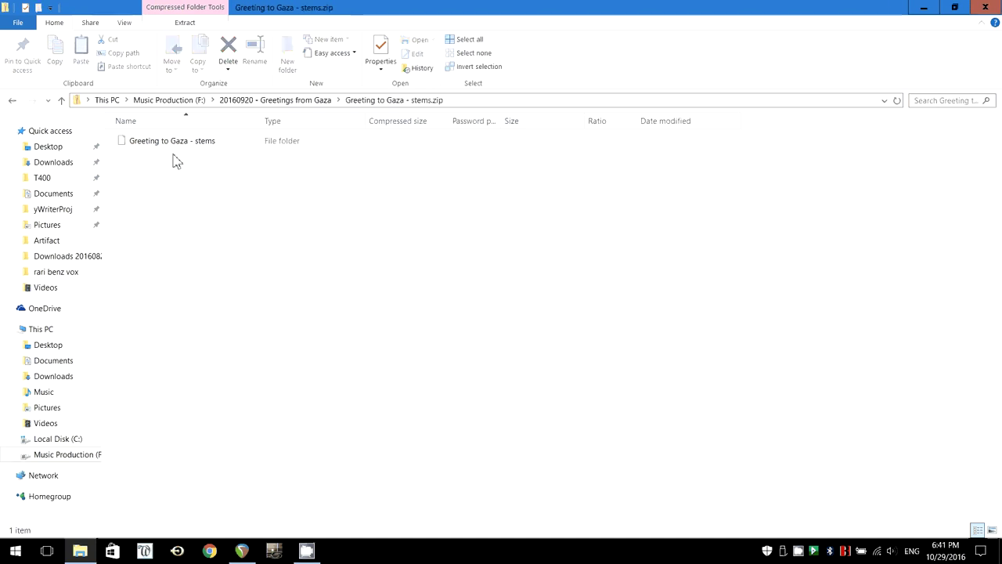
double_click(172, 141)
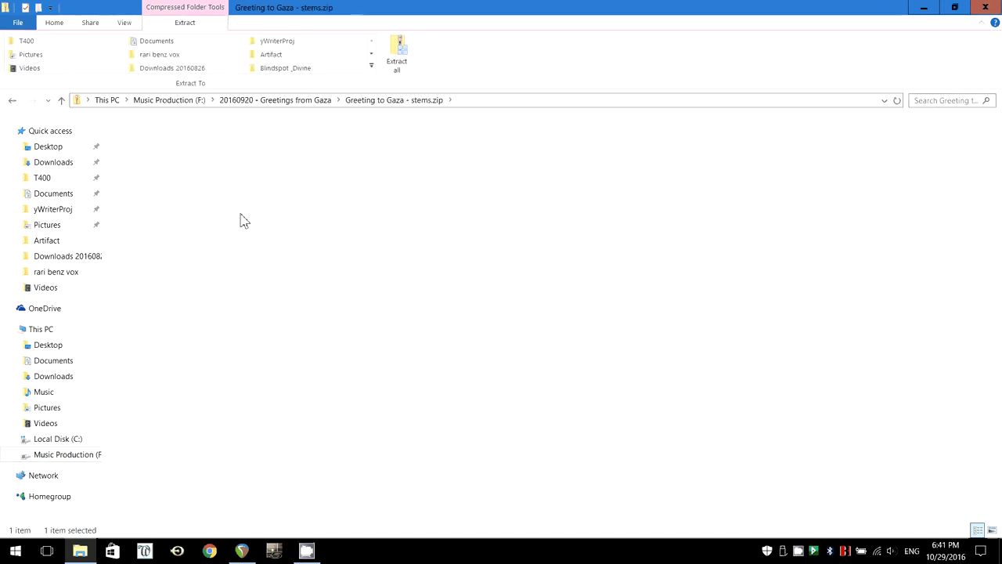
left_click_drag(249, 248, 205, 130)
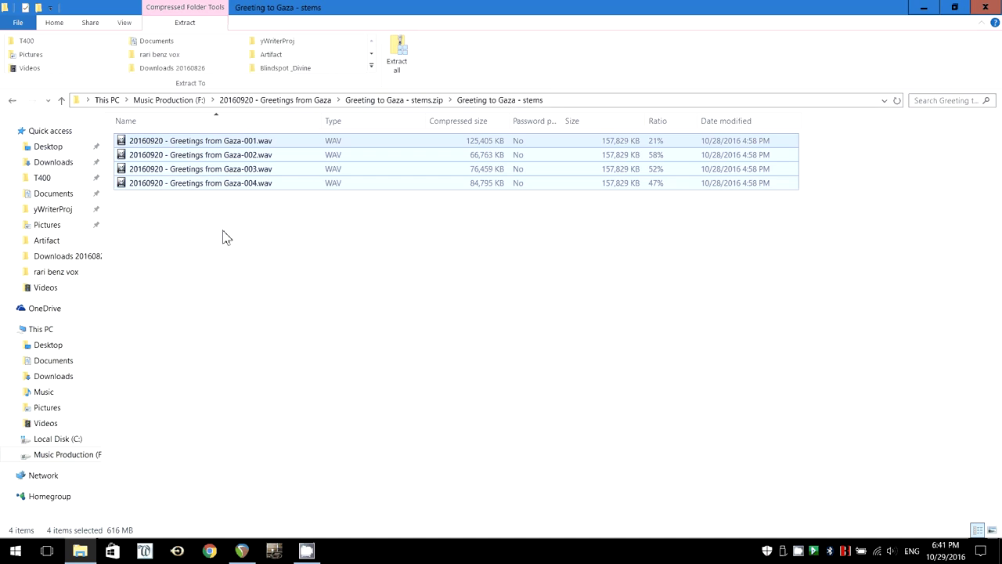
left_click(223, 237)
left_click(13, 100)
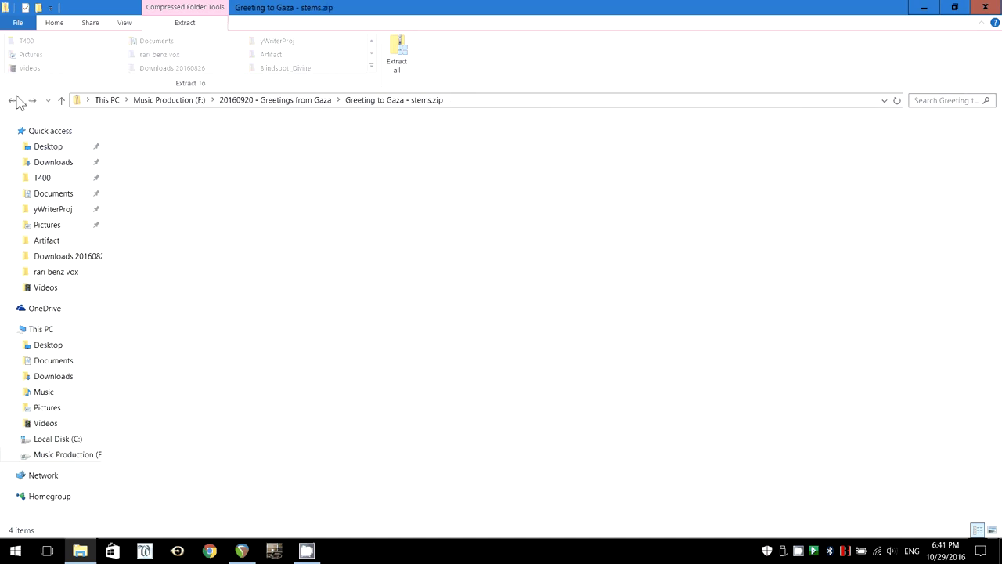
left_click(265, 100)
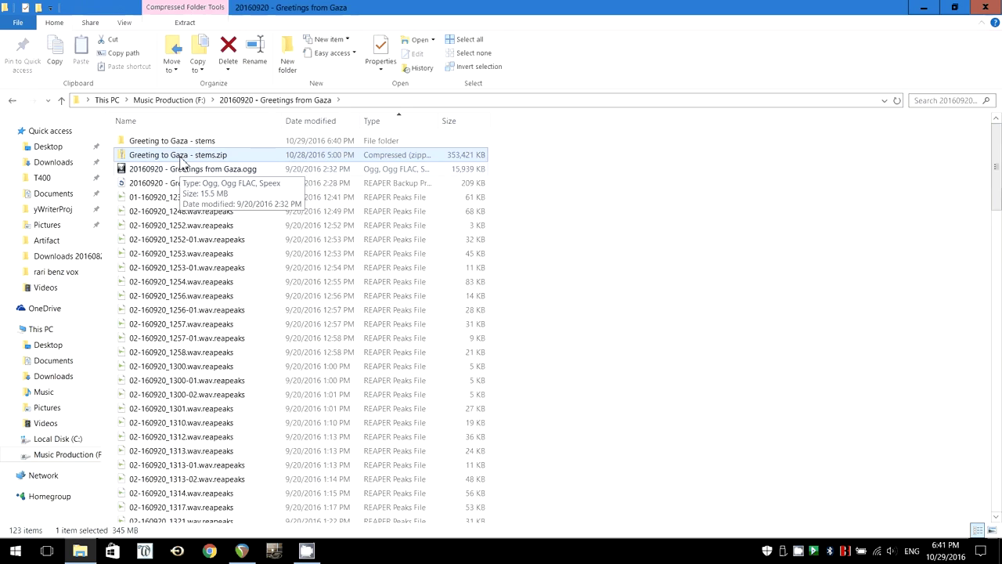
Step: Examine the properties of Greeting to Gaza - stems.zip for its file size, and close them
right_click(180, 157)
left_click(322, 431)
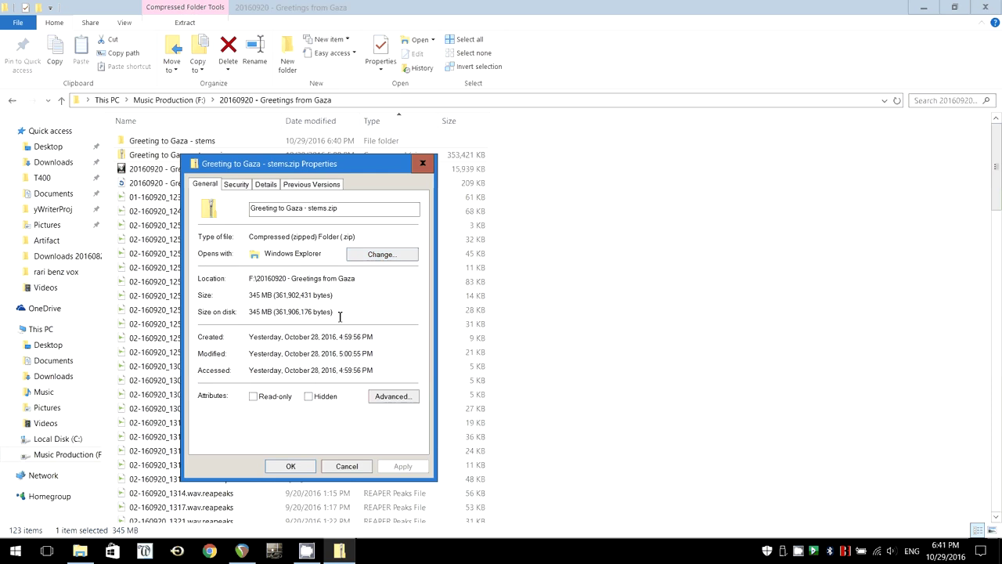
left_click(292, 468)
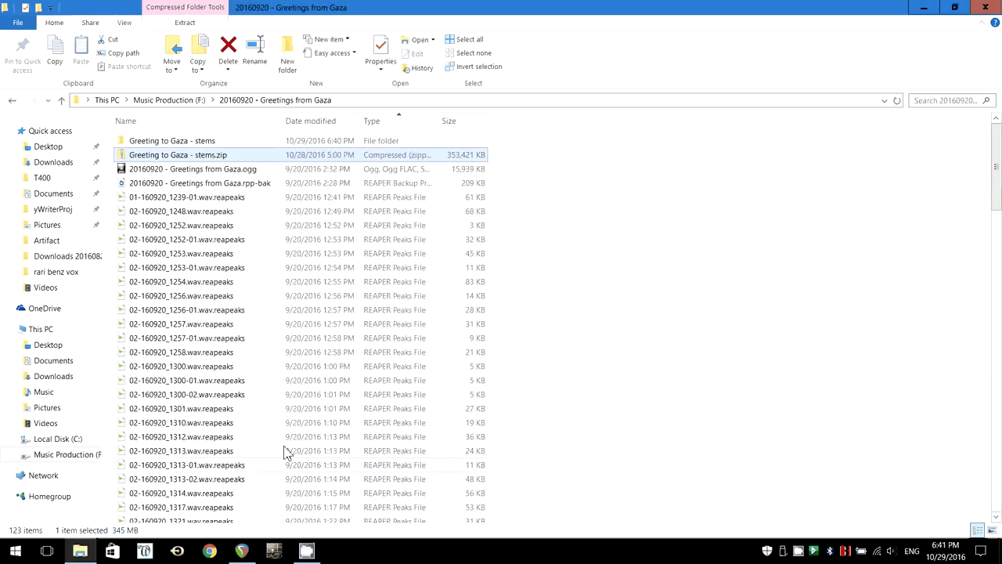
left_click(724, 207)
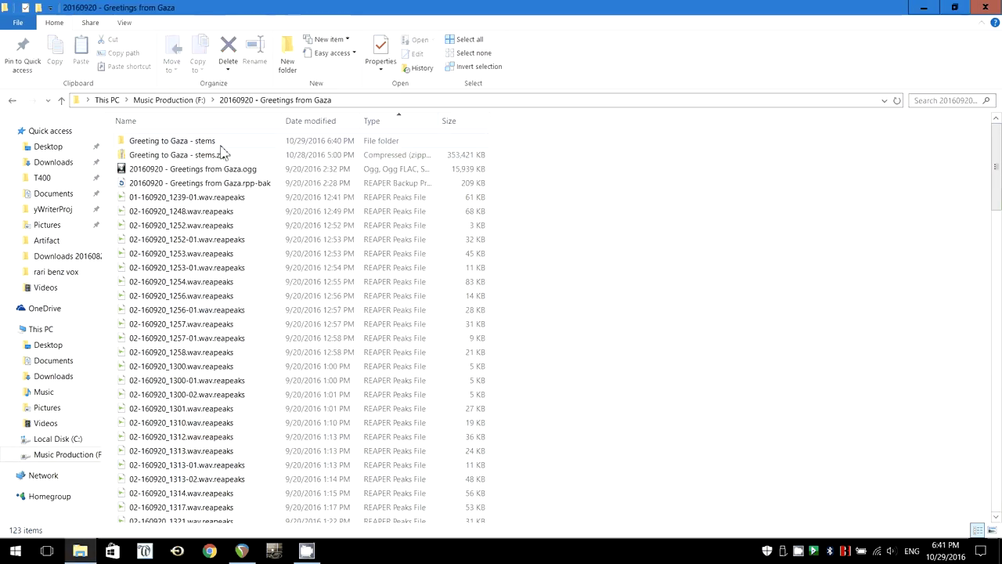
Step: Open Greeting to Gaza - stems.zip, show the settings for extracting all its files, and cancel the extraction
left_click(227, 157)
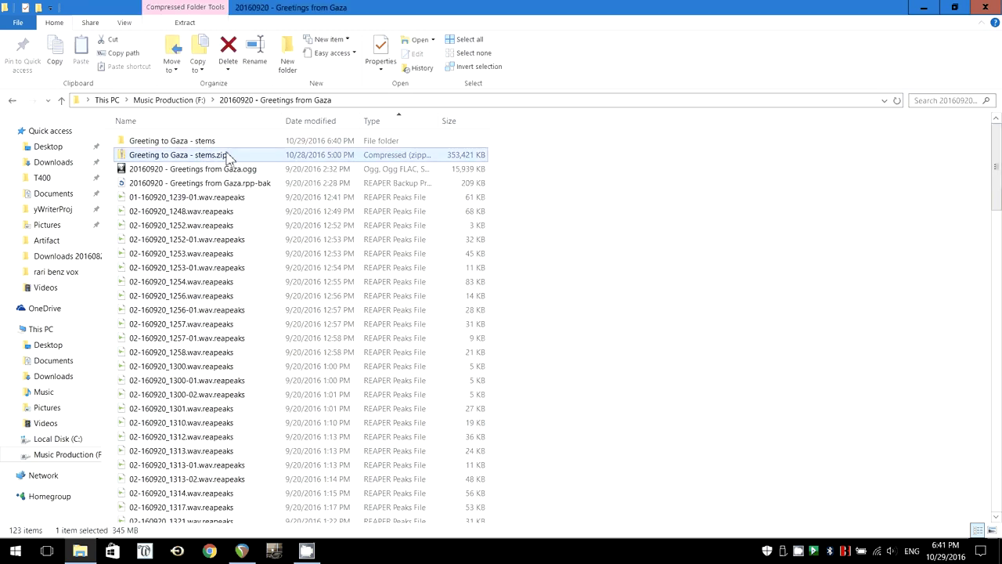
double_click(227, 155)
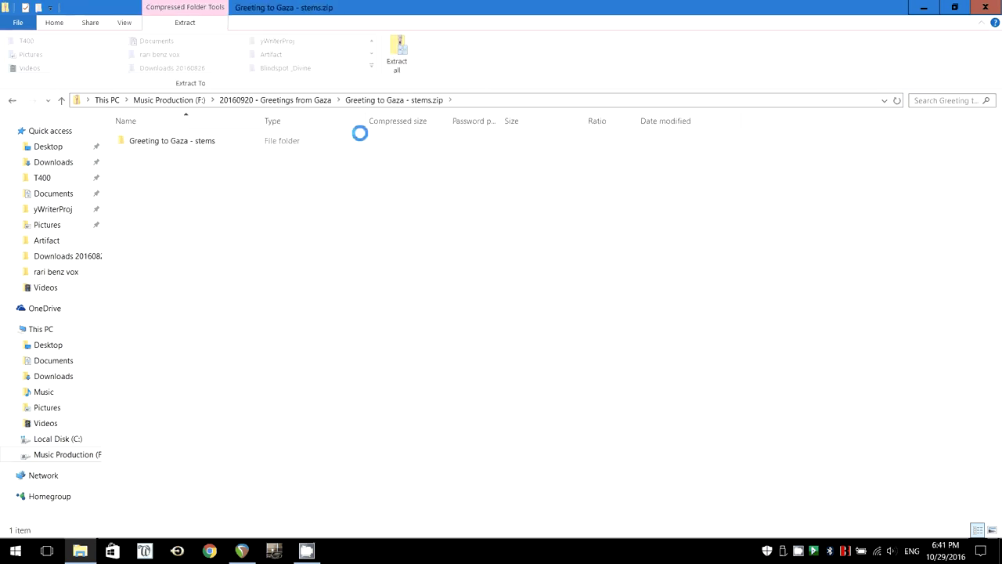
left_click(397, 61)
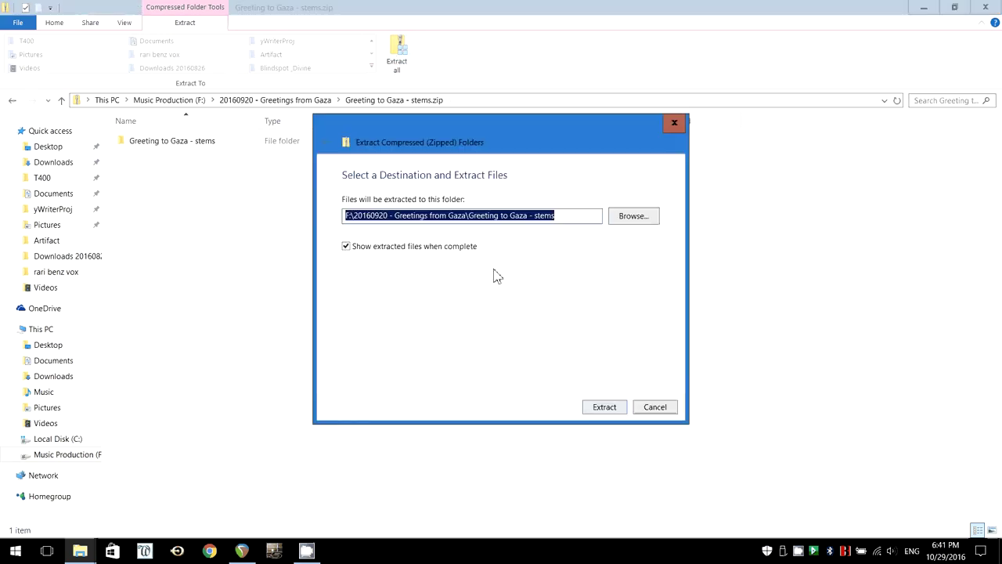
left_click(653, 407)
Step: Return to the project folder and open the uncompressed Greeting to Gaza - stems folder to view the WAV files
left_click(11, 100)
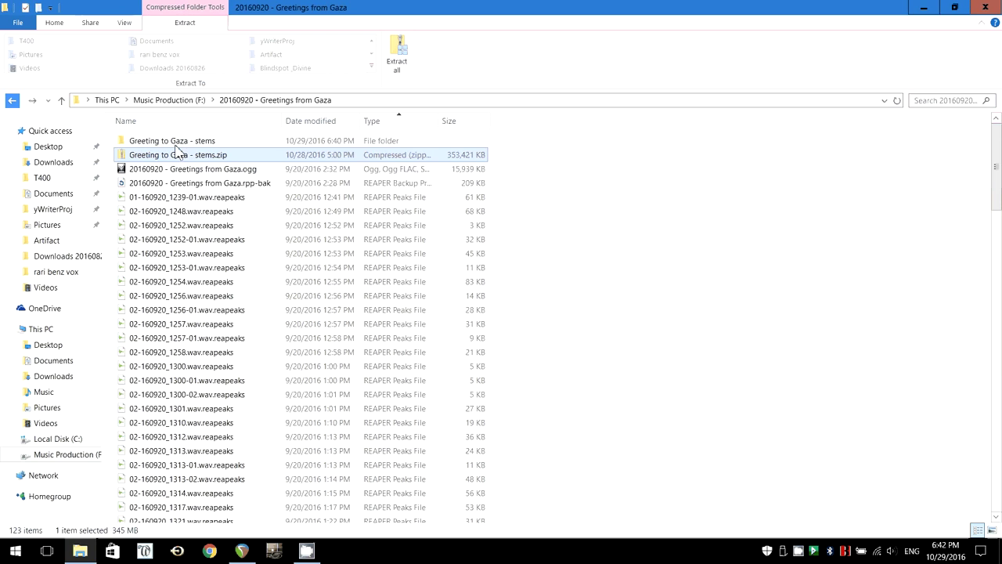
left_click(177, 142)
double_click(177, 142)
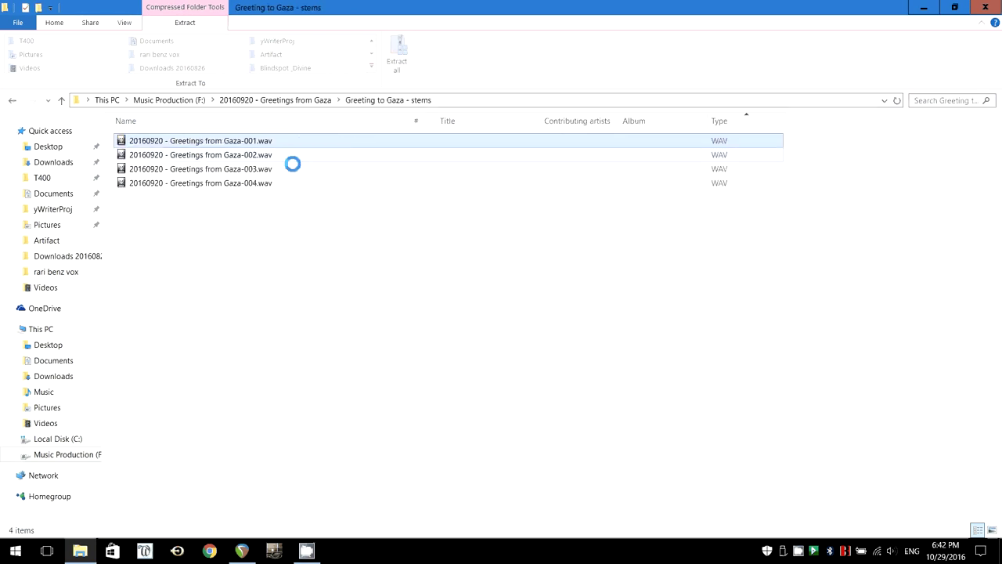
Step: Switch to REAPER and start a new project, saving 20160920 - Greetings from Gaza.rpp before it closes
mouse_move(241, 550)
left_click(258, 530)
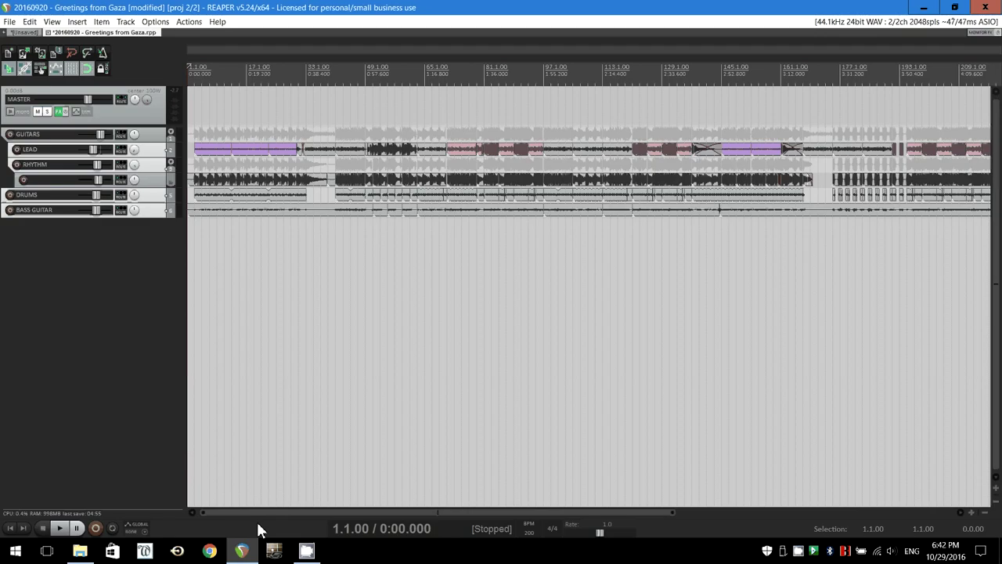
left_click(9, 21)
left_click(26, 38)
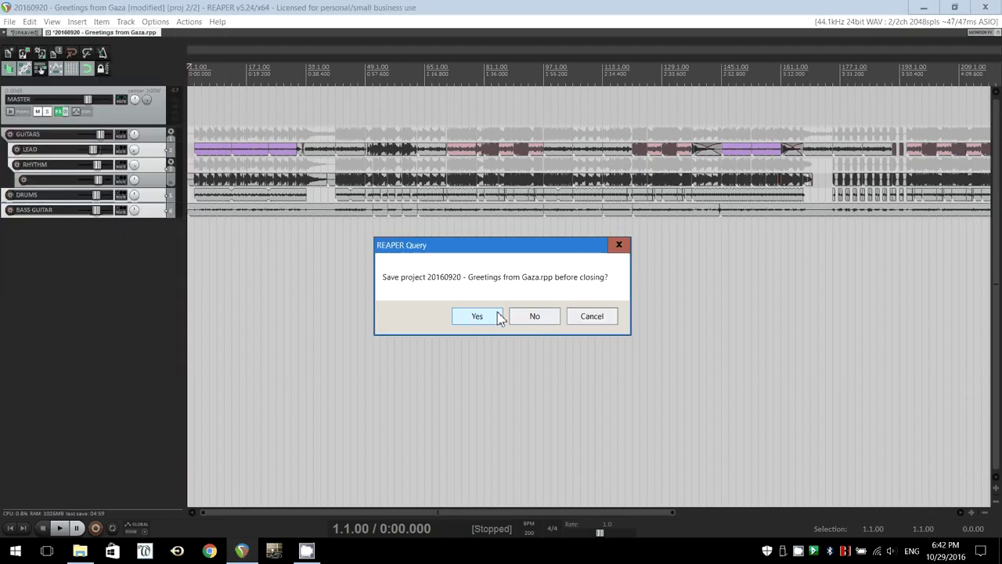
left_click(497, 313)
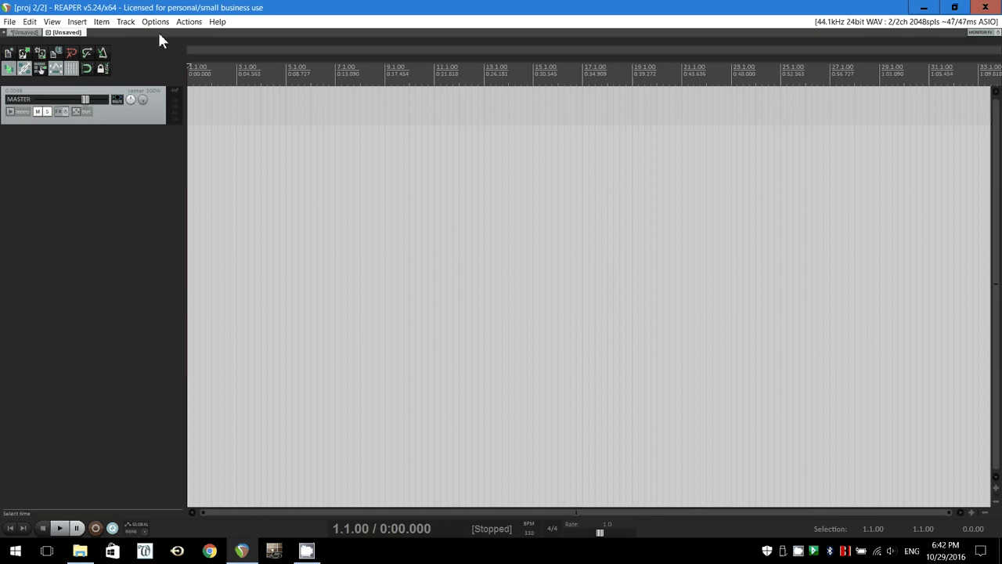
Step: Open the existing project 20160920 - Greetings from Gaza.rpp from its project folder
left_click(6, 23)
left_click(32, 49)
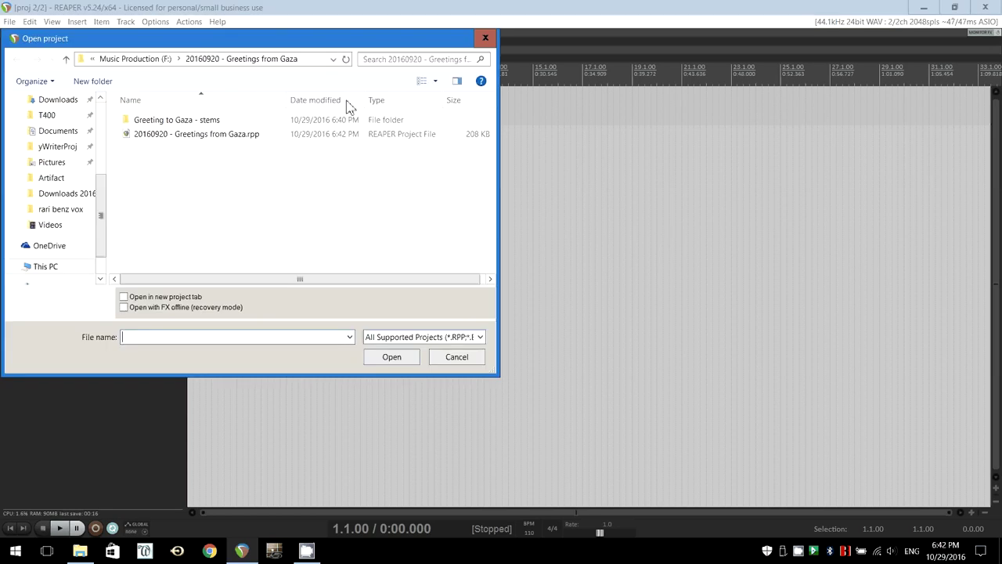
double_click(208, 134)
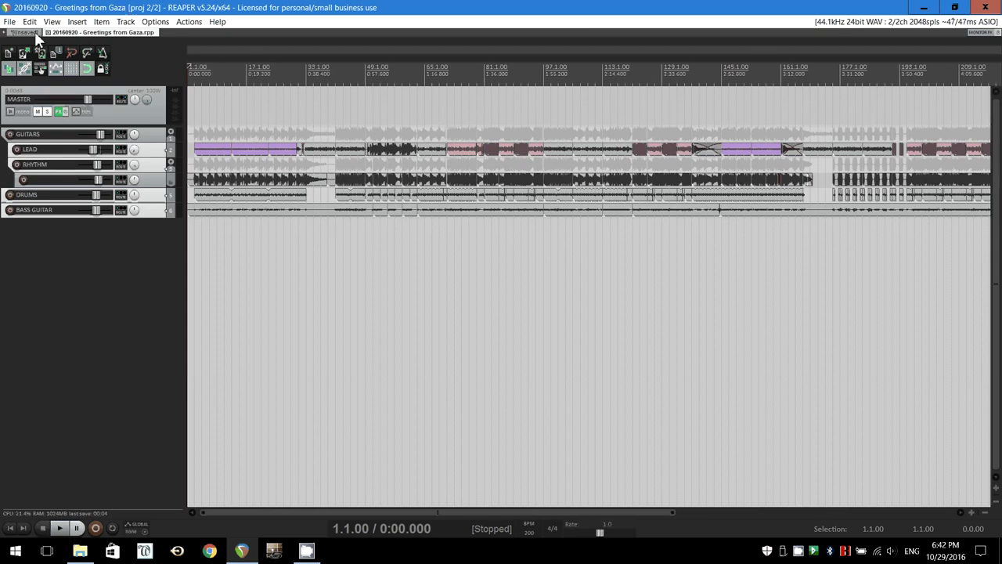
Step: Create an empty project in a new project tab and set its tempo to 200 BPM
left_click(29, 21)
left_click(9, 21)
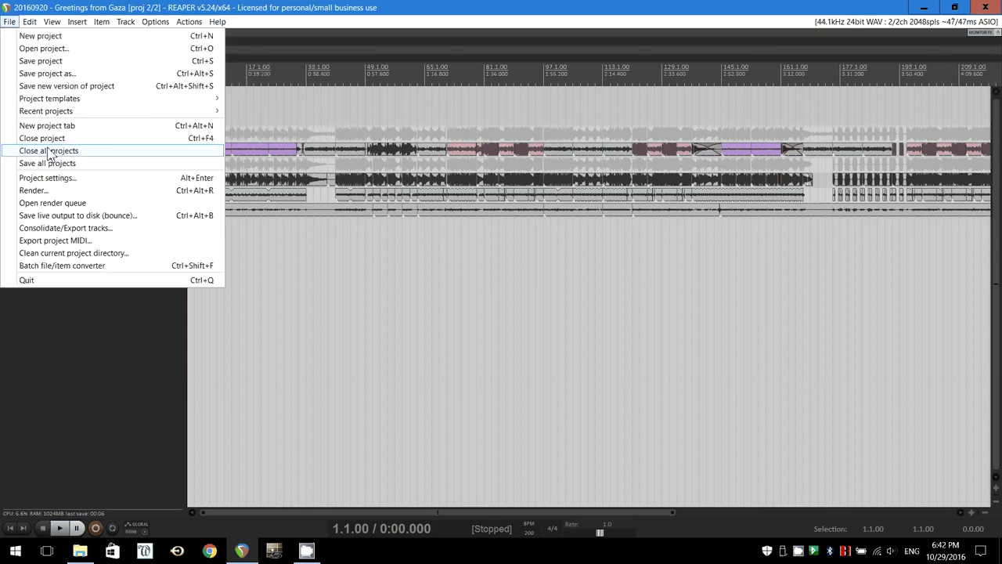
left_click(43, 125)
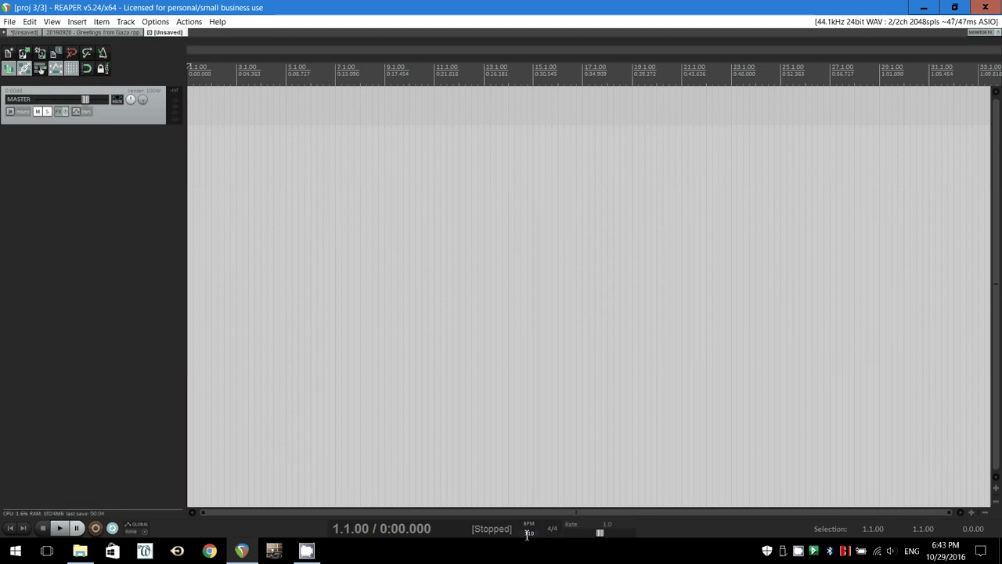
scroll(527, 532, "up", 5)
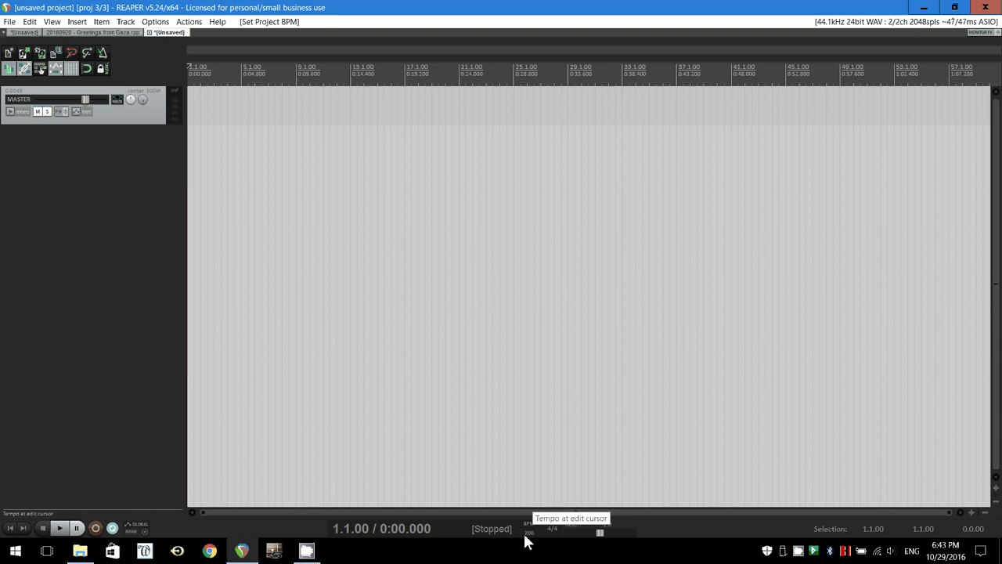
Step: Switch to File Explorer and insert all four WAV files from Greeting to Gaza - stems into the REAPER project on separate tracks
left_click(80, 550)
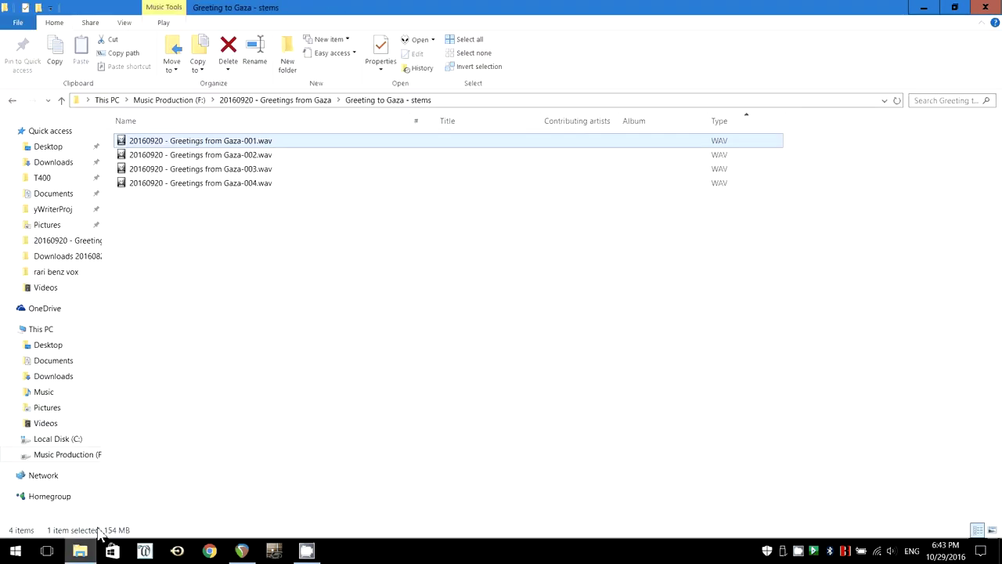
double_click(391, 8)
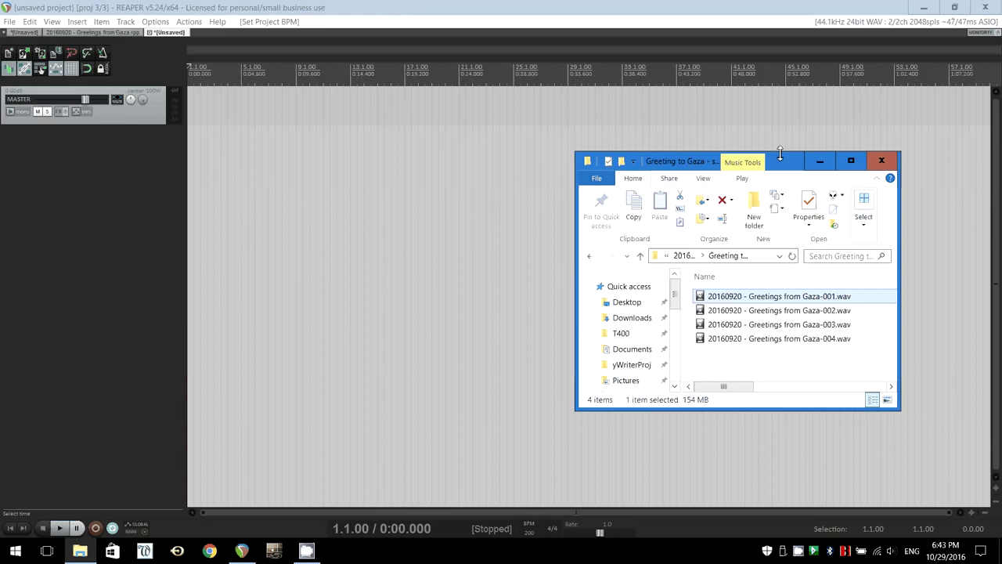
left_click_drag(805, 162, 829, 146)
key("ctrl+a")
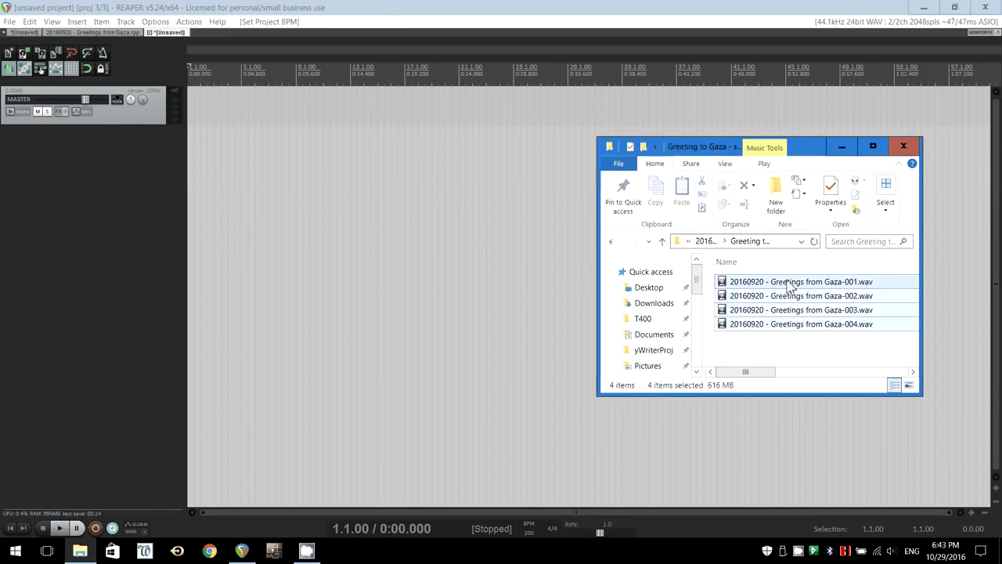
left_click_drag(789, 287, 415, 203)
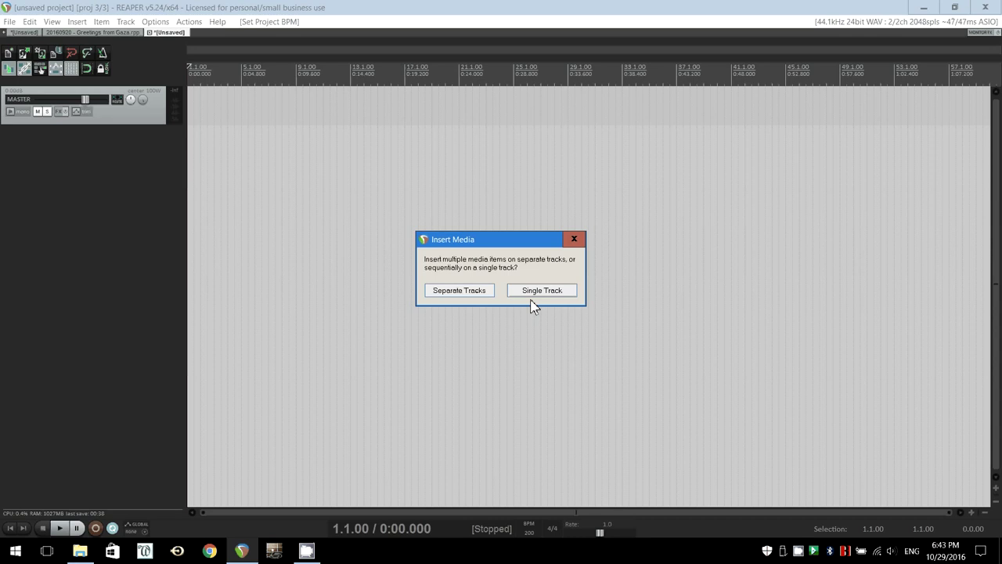
left_click(462, 291)
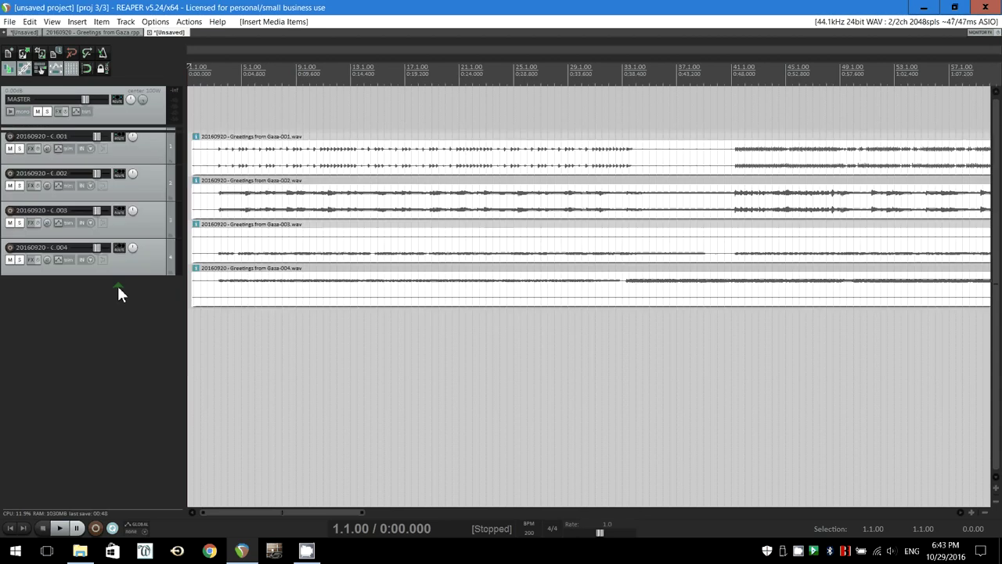
Step: Place the edit cursor at about 7 seconds and briefly solo the first track to audition its stem
scroll(117, 291, "up", 2)
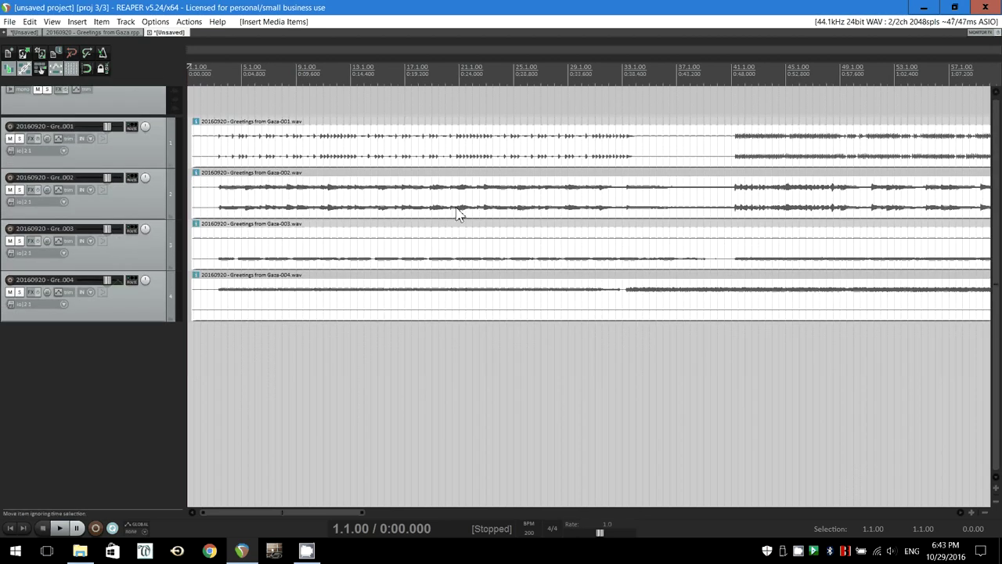
scroll(457, 213, "down", 3)
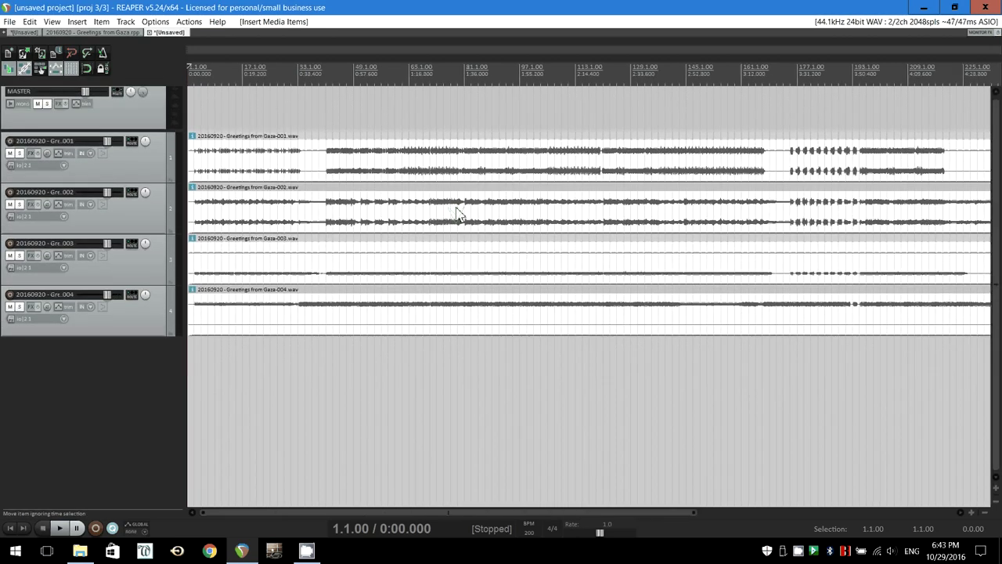
left_click(209, 110)
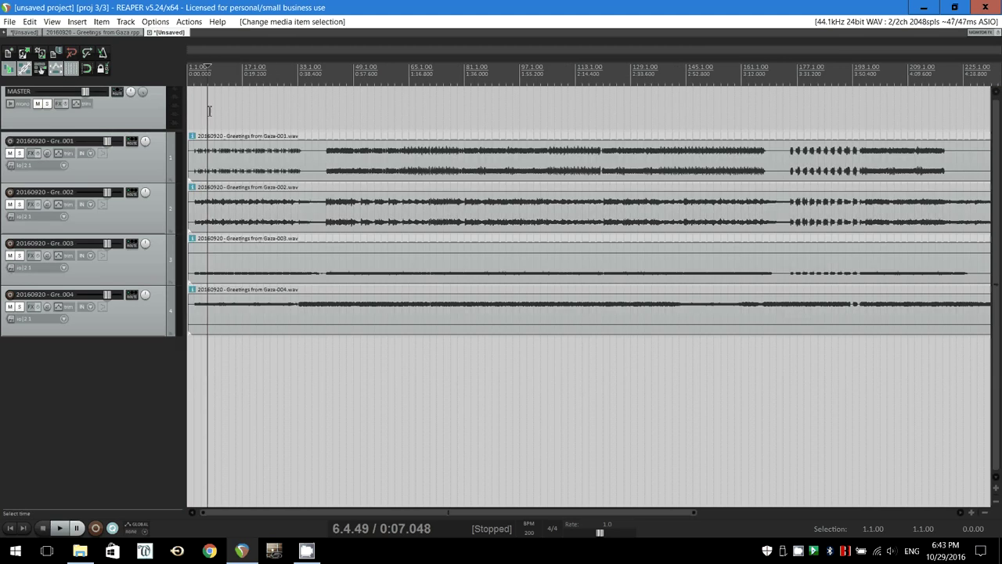
left_click(19, 153)
left_click(19, 153)
Step: Rename the first two stem tracks DRUMS and BASS GUITAR
double_click(35, 141)
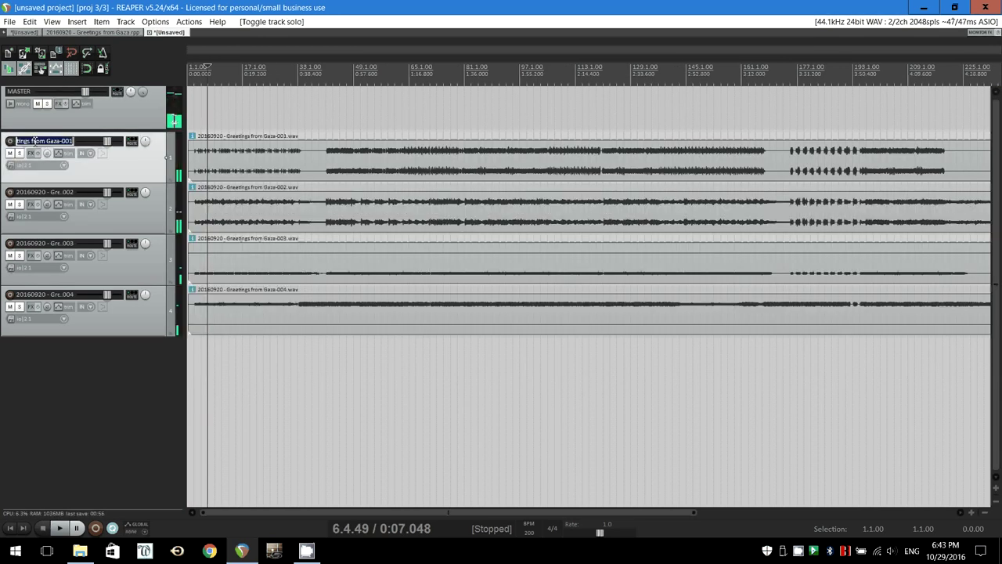
type("DRUMS")
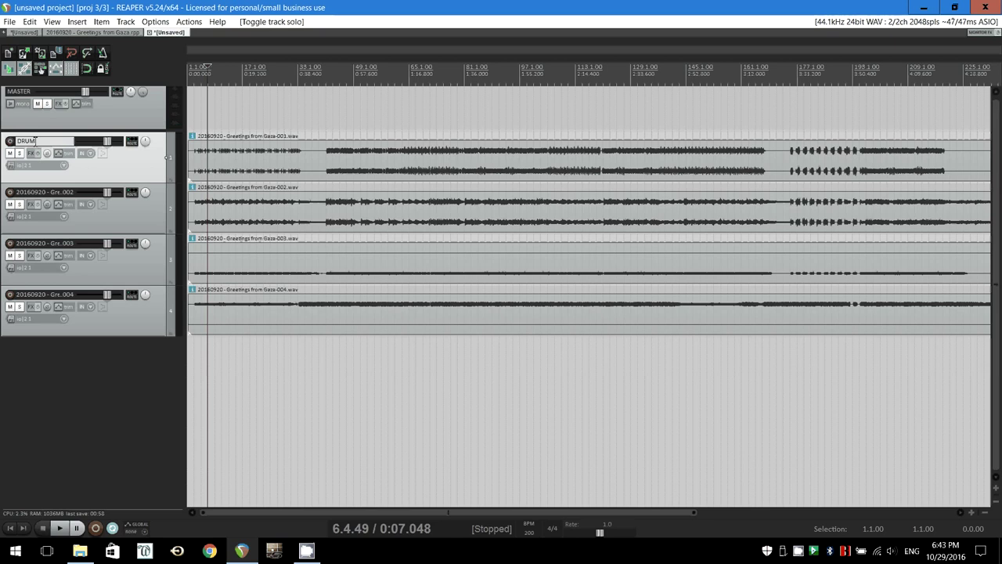
key("Tab")
type("BASS GU")
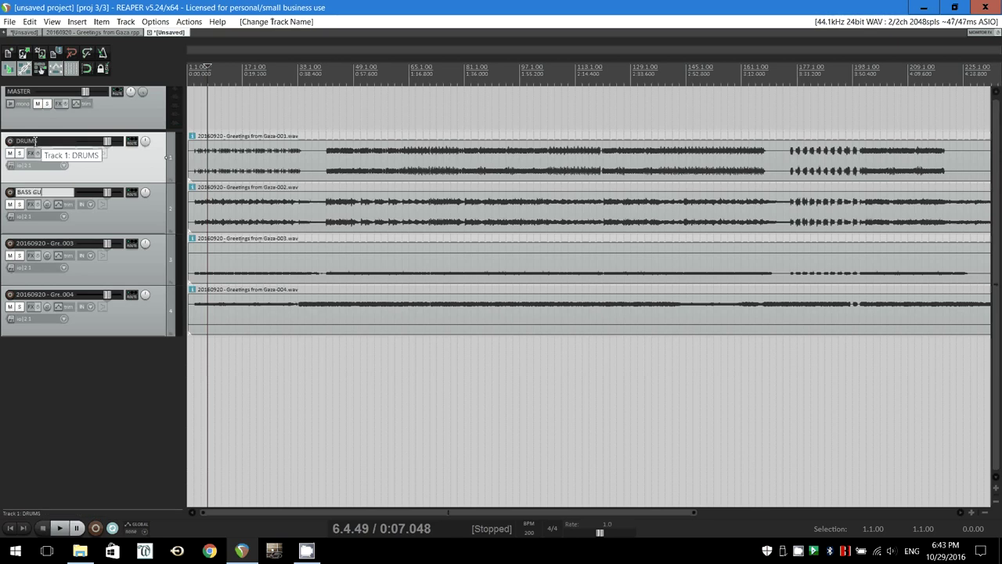
type("ITAR")
key("Tab")
Step: Rename the third stem track RH GUITAR and the fourth LEAD GUITAR
type("RH")
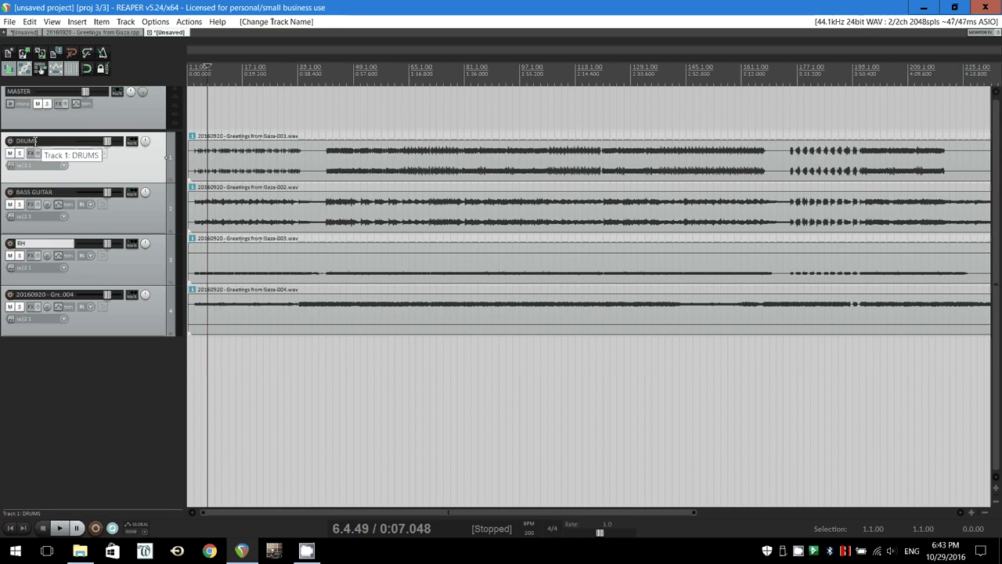
type(" GUITAR")
key("Tab")
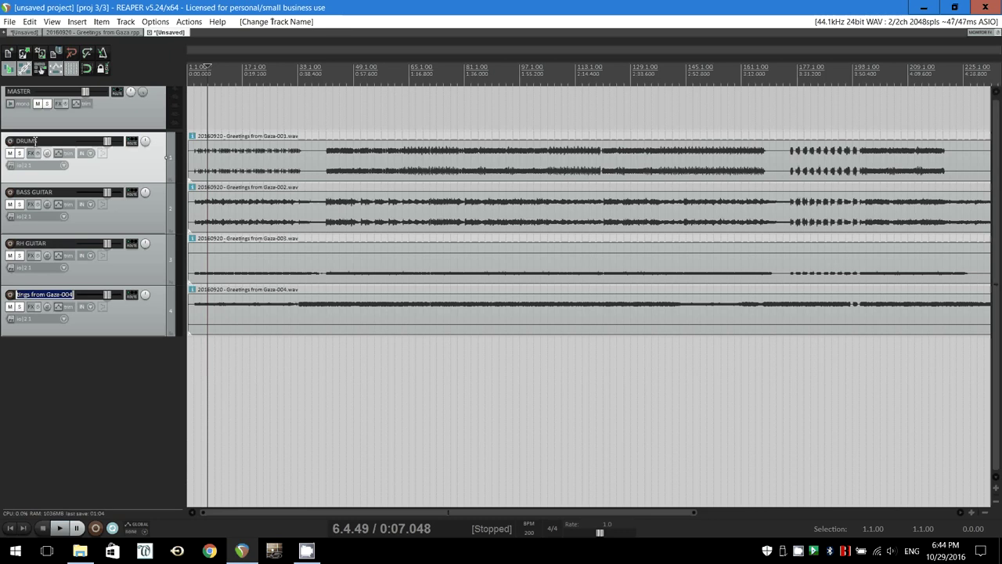
type("LEAD GUITAR")
key("Return")
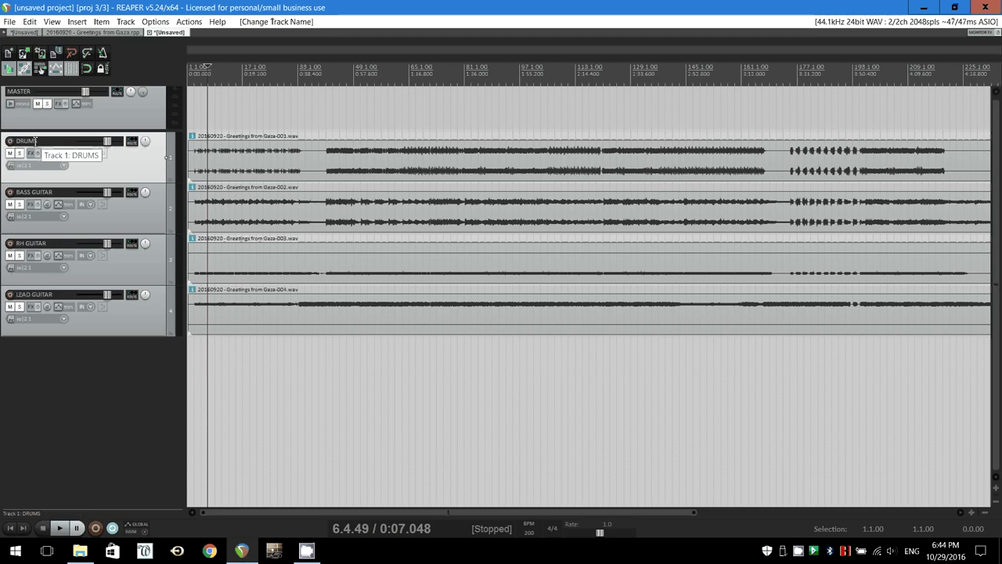
scroll(568, 94, "down", 4)
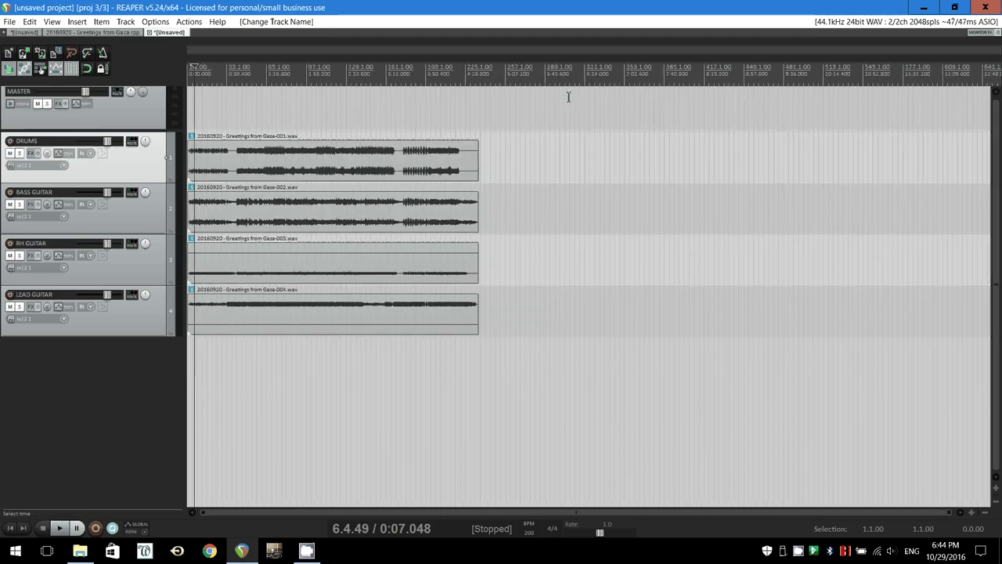
scroll(555, 152, "up", 3)
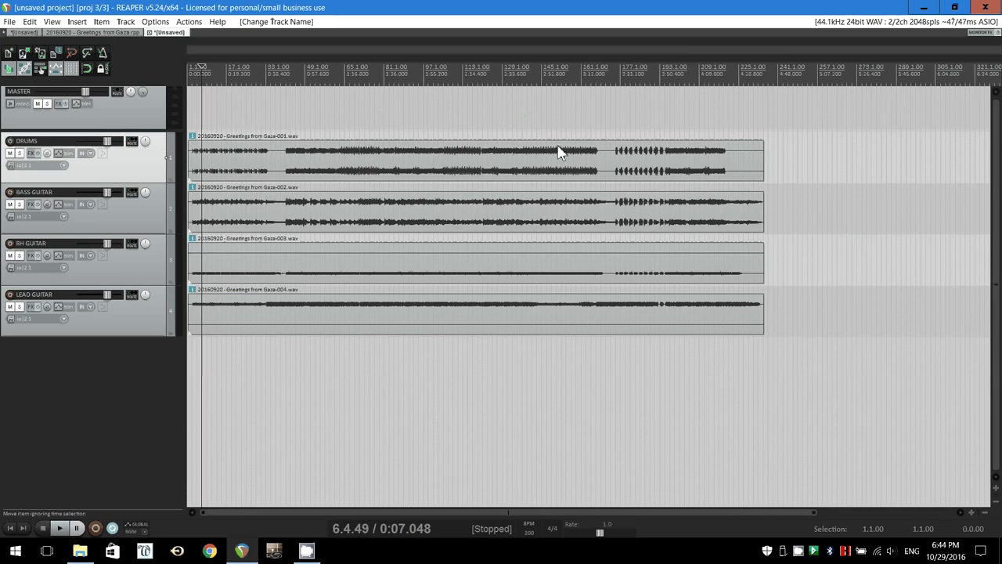